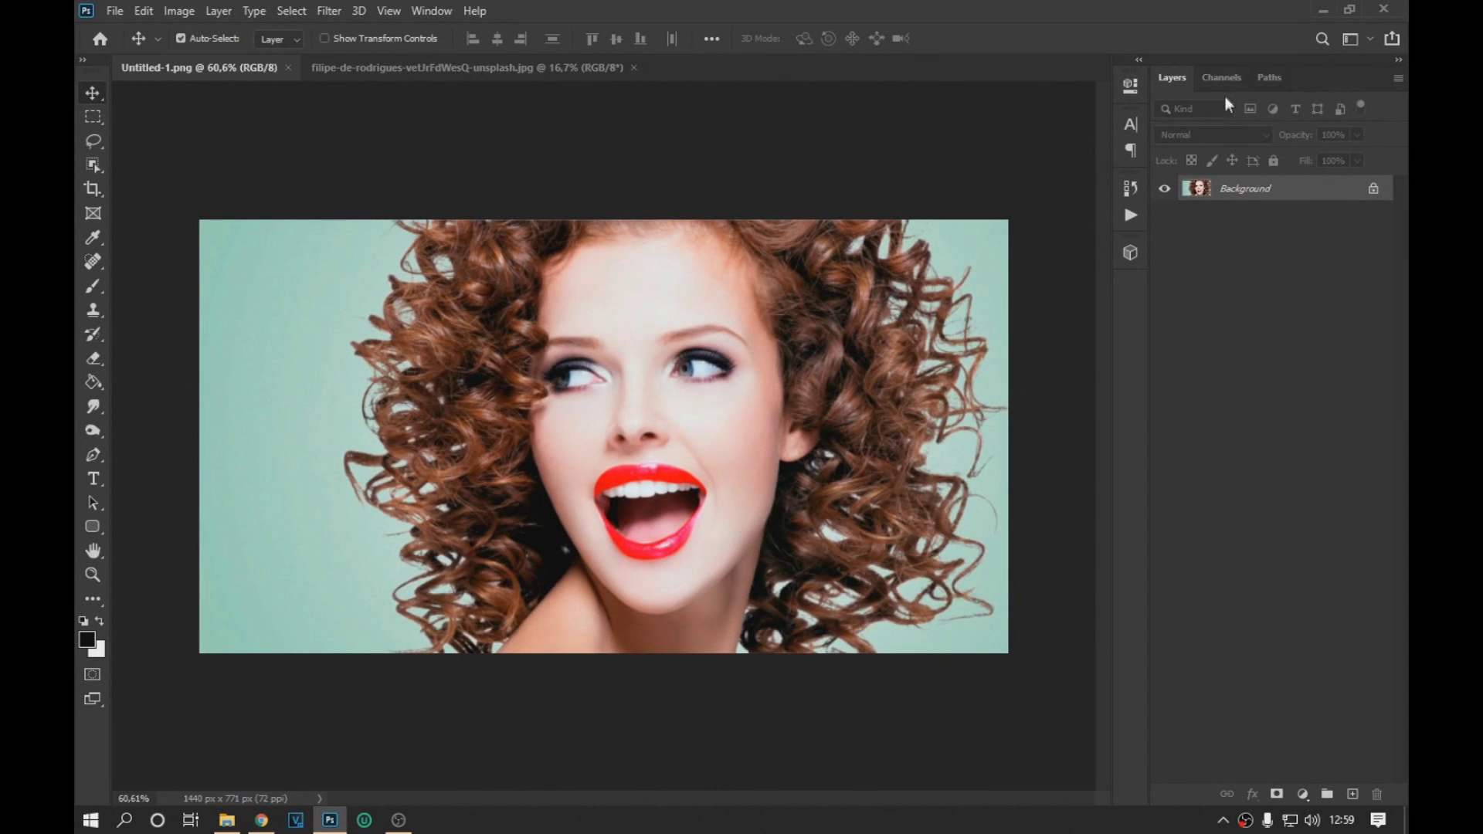
# Step: Duplicate the Blue channel in the Channels panel to create a grayscale Blue copy
pyautogui.click(1223, 78)
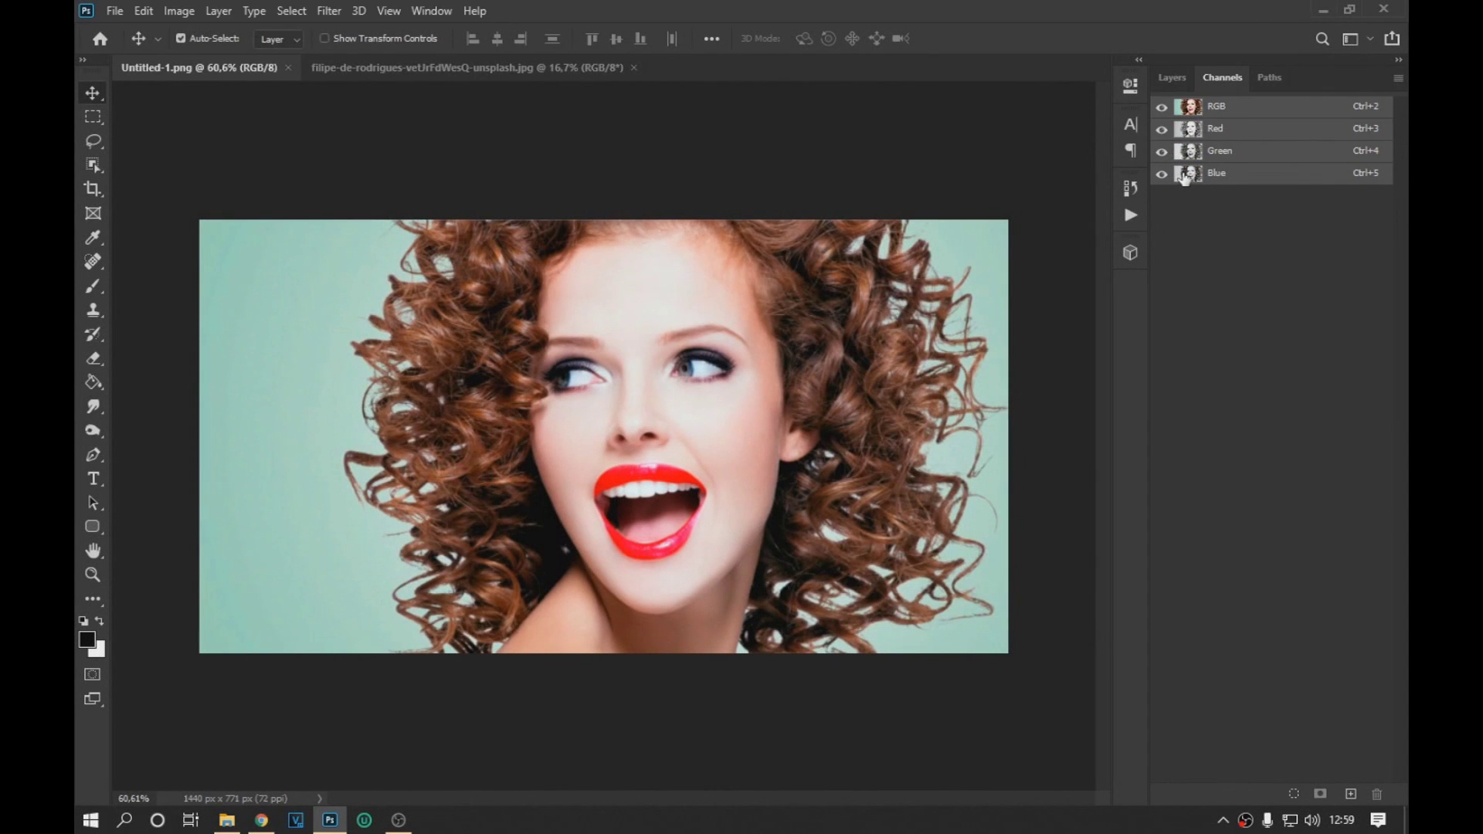
pyautogui.click(1184, 178)
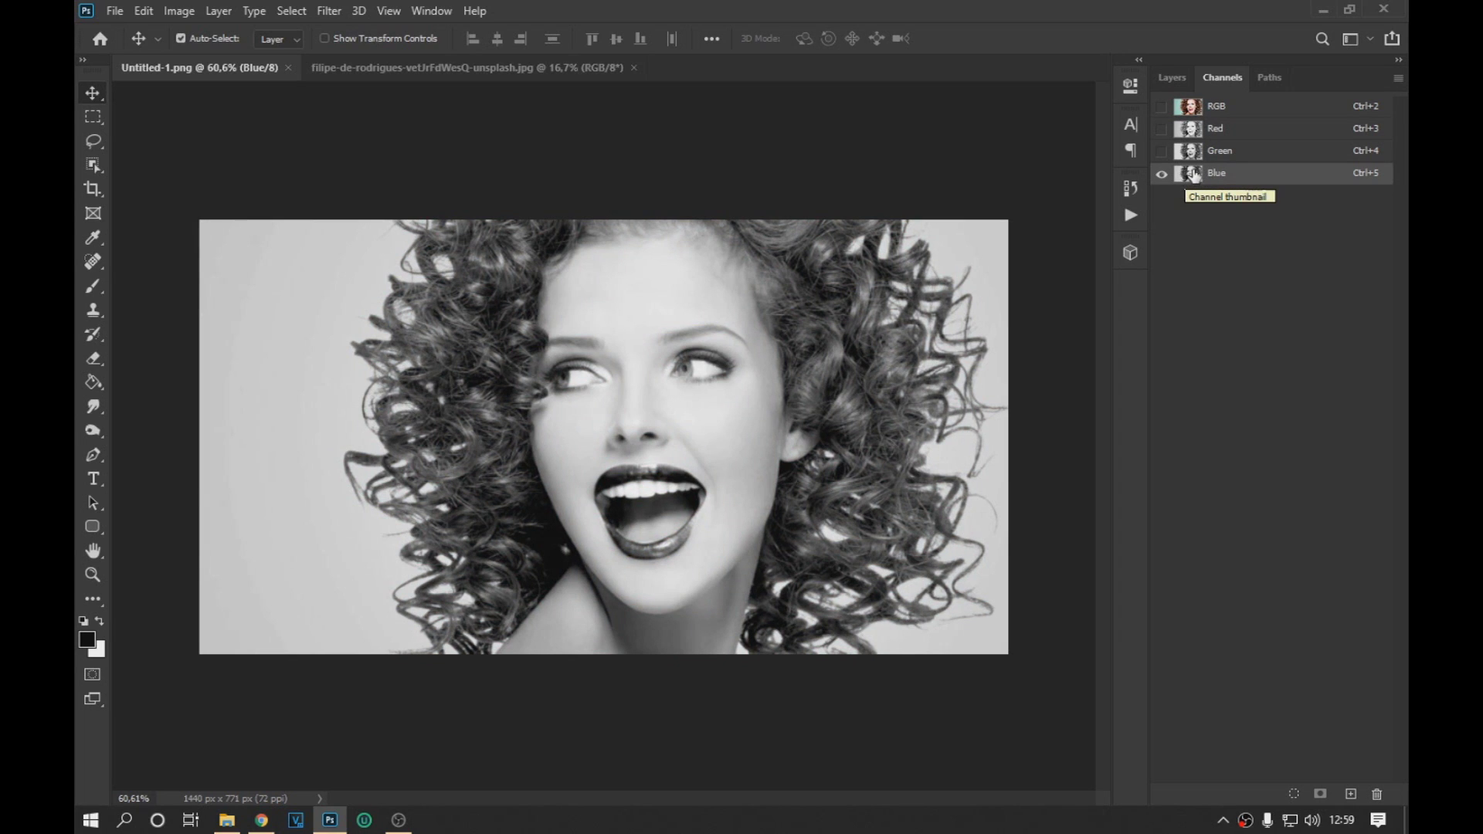
pyautogui.moveTo(1197, 176); pyautogui.dragTo(1350, 797)
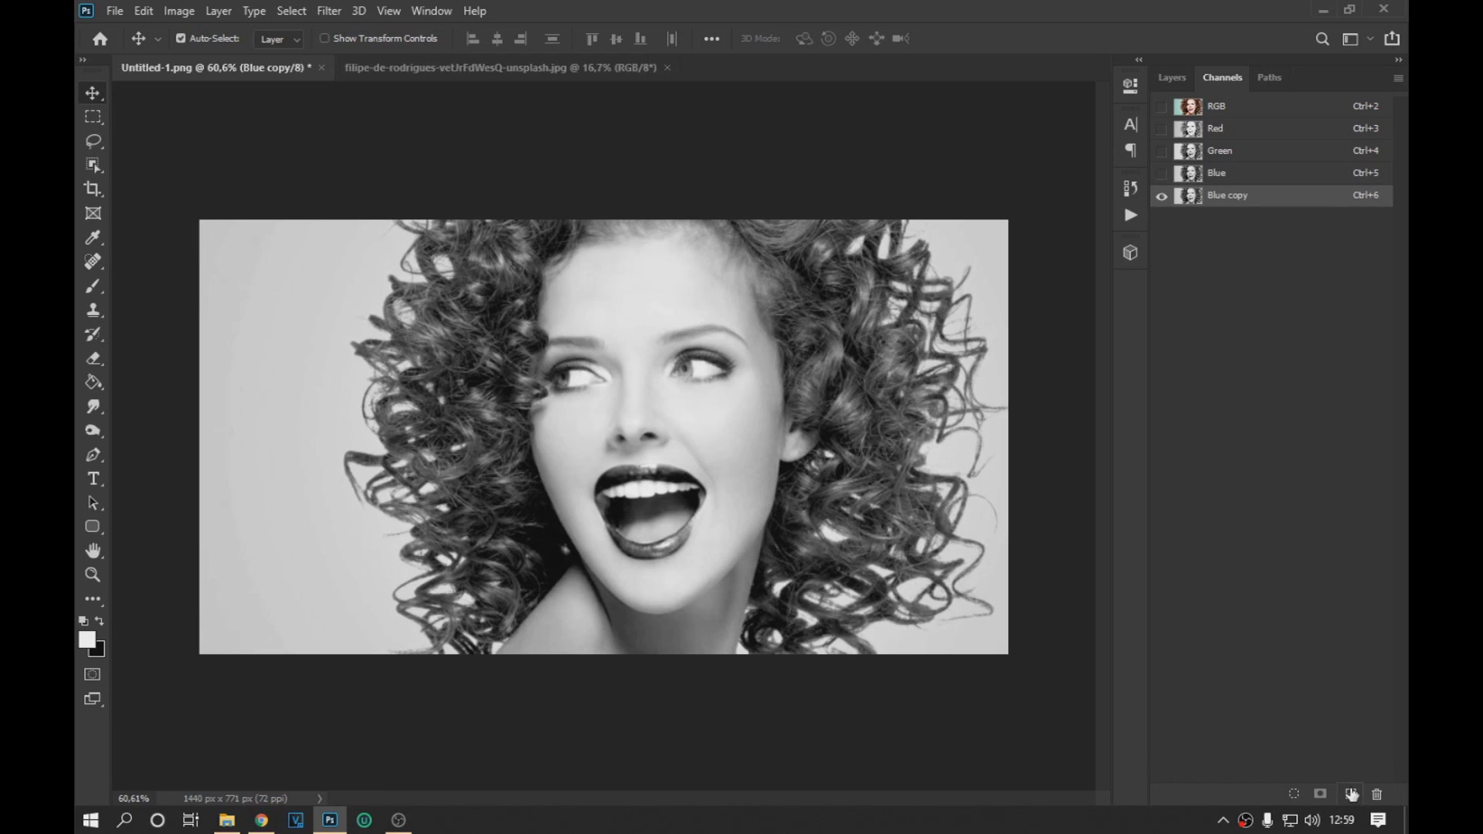
pyautogui.click(171, 12)
# Step: Apply Levels to Blue copy with black input 99 and midtone 0.58
pyautogui.moveTo(215, 65)
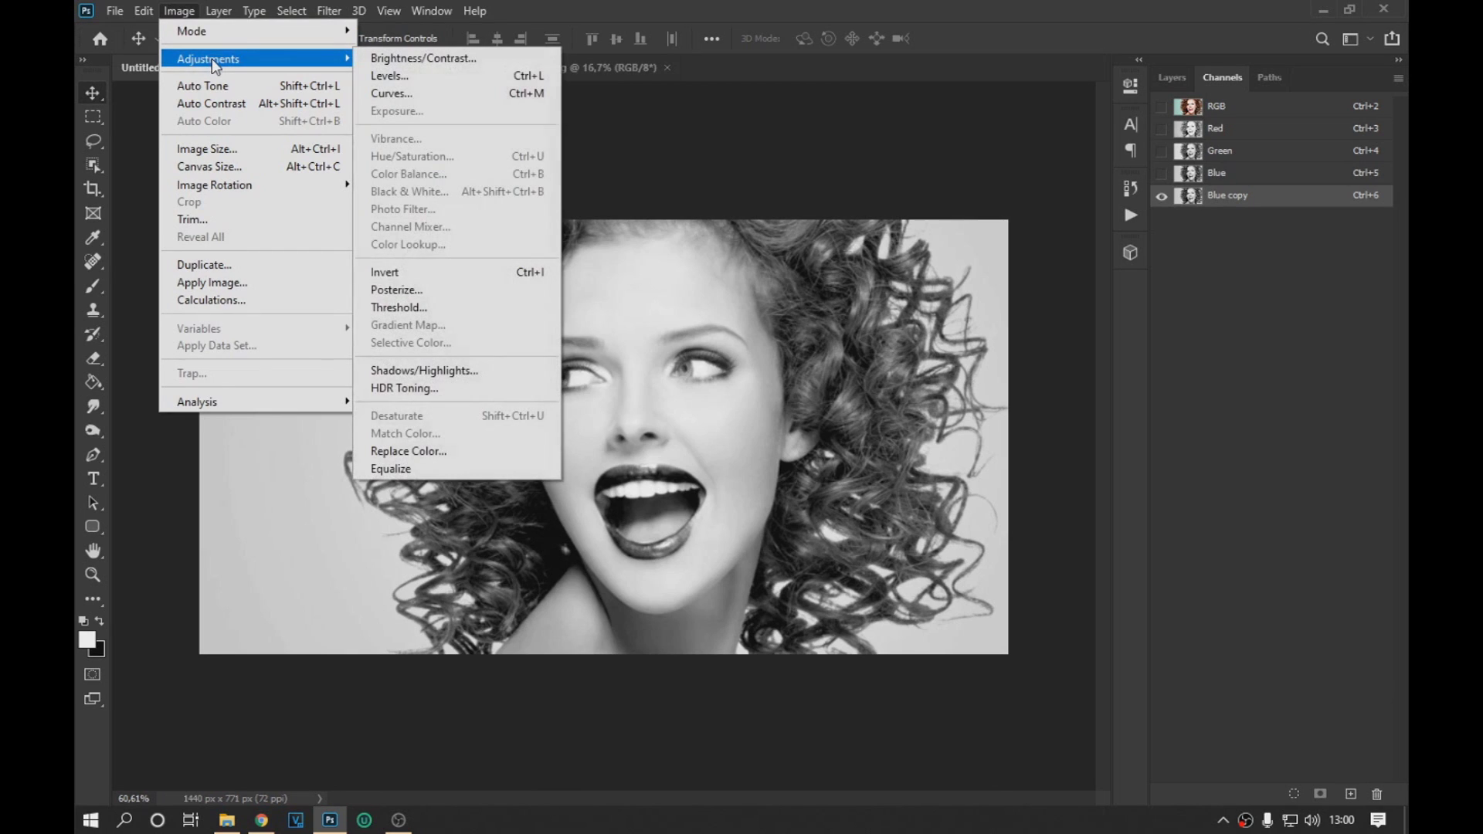
pyautogui.click(387, 75)
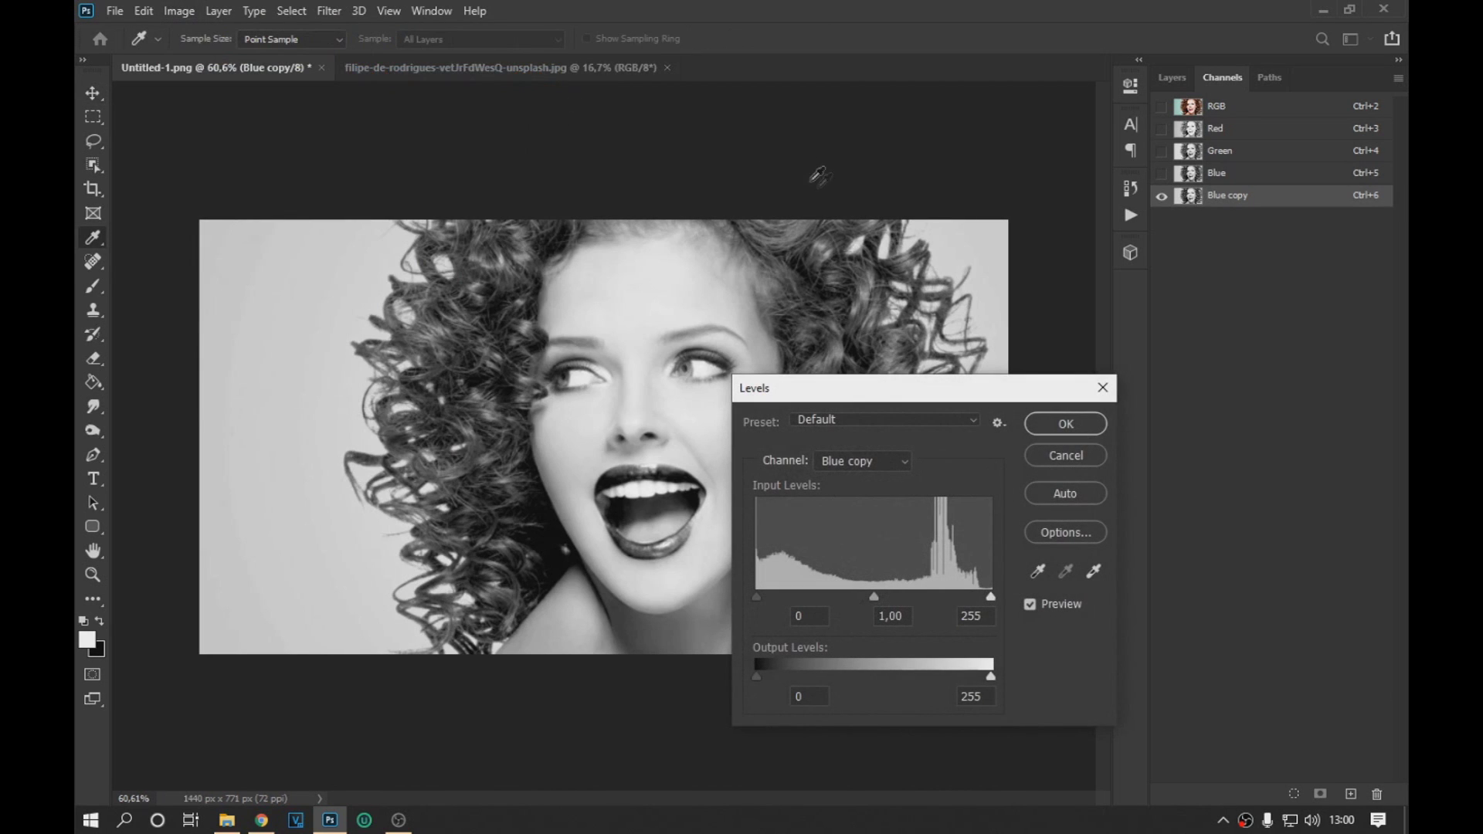
pyautogui.moveTo(888, 386); pyautogui.dragTo(912, 176)
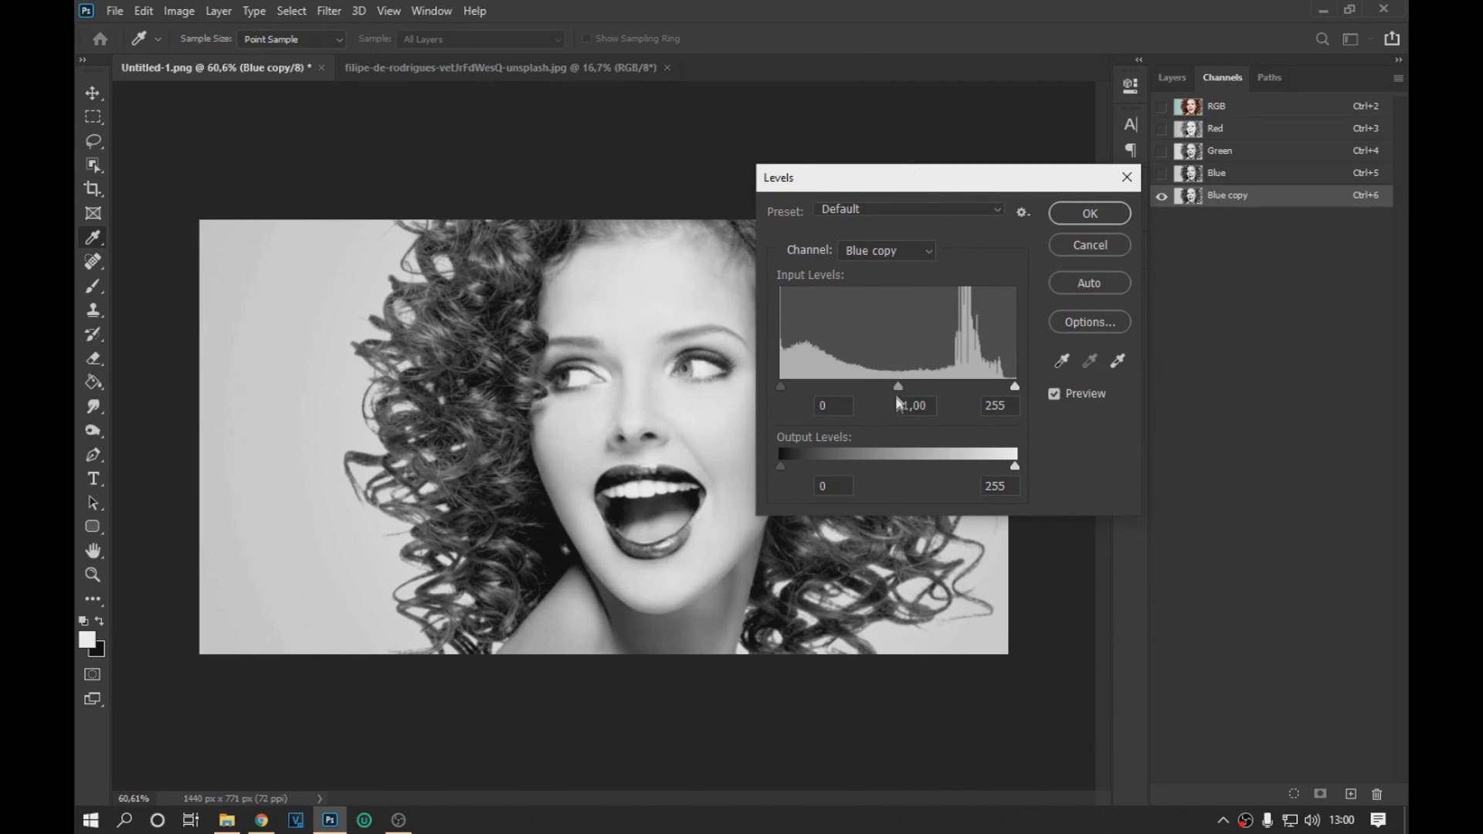
pyautogui.moveTo(898, 386); pyautogui.dragTo(938, 383)
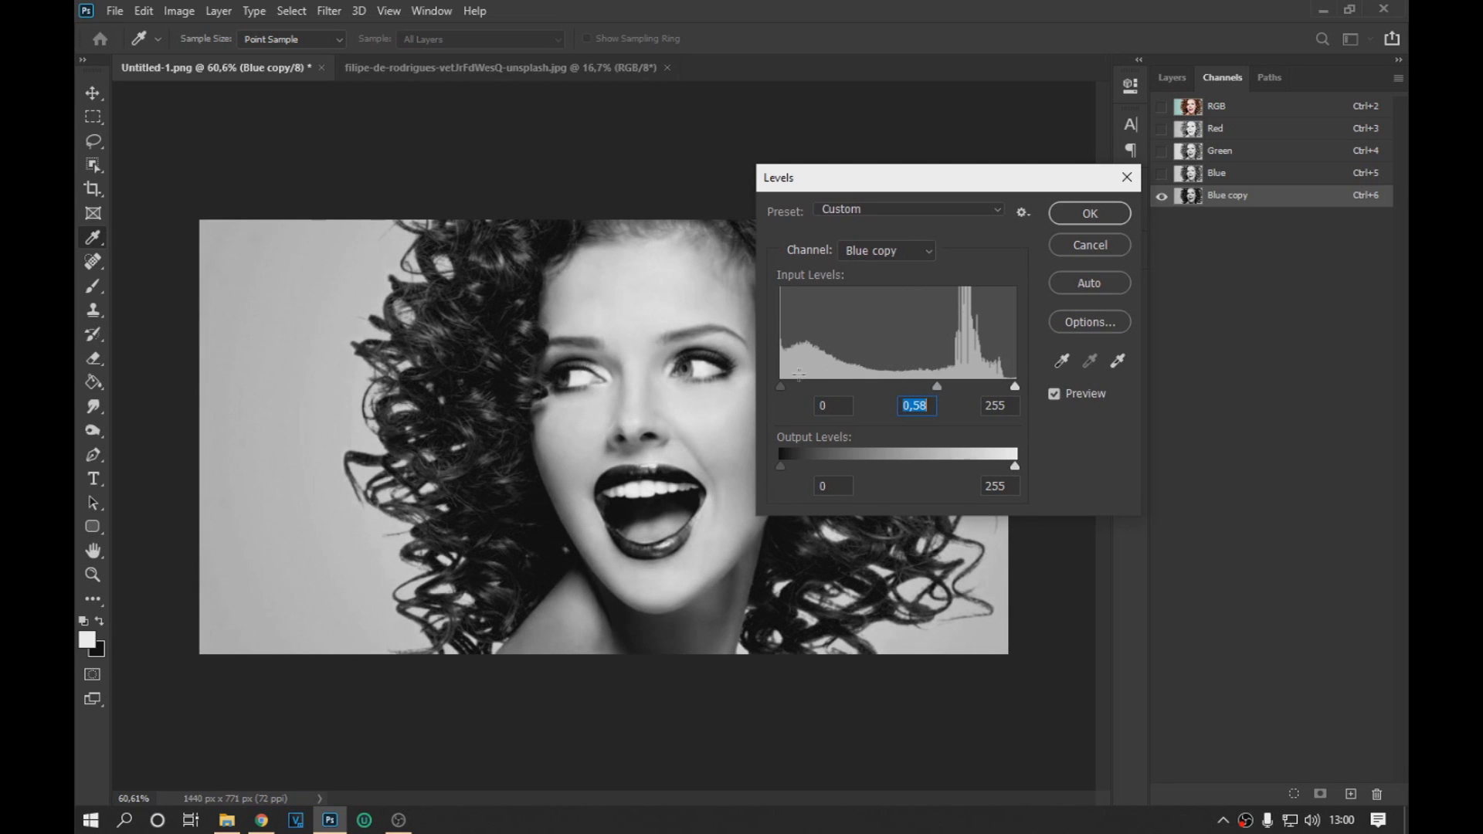
pyautogui.moveTo(780, 384); pyautogui.dragTo(876, 383)
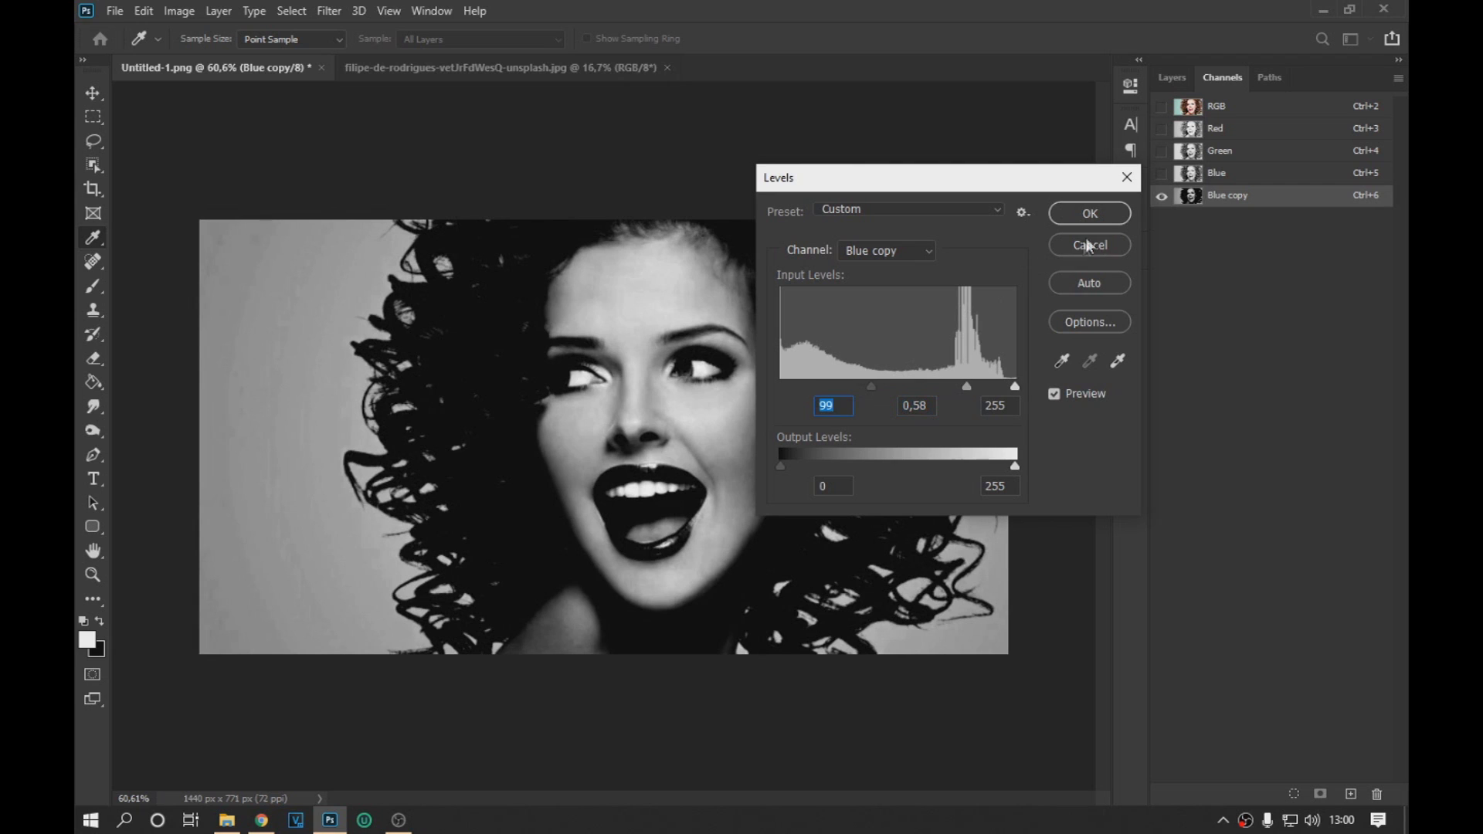
pyautogui.click(1091, 214)
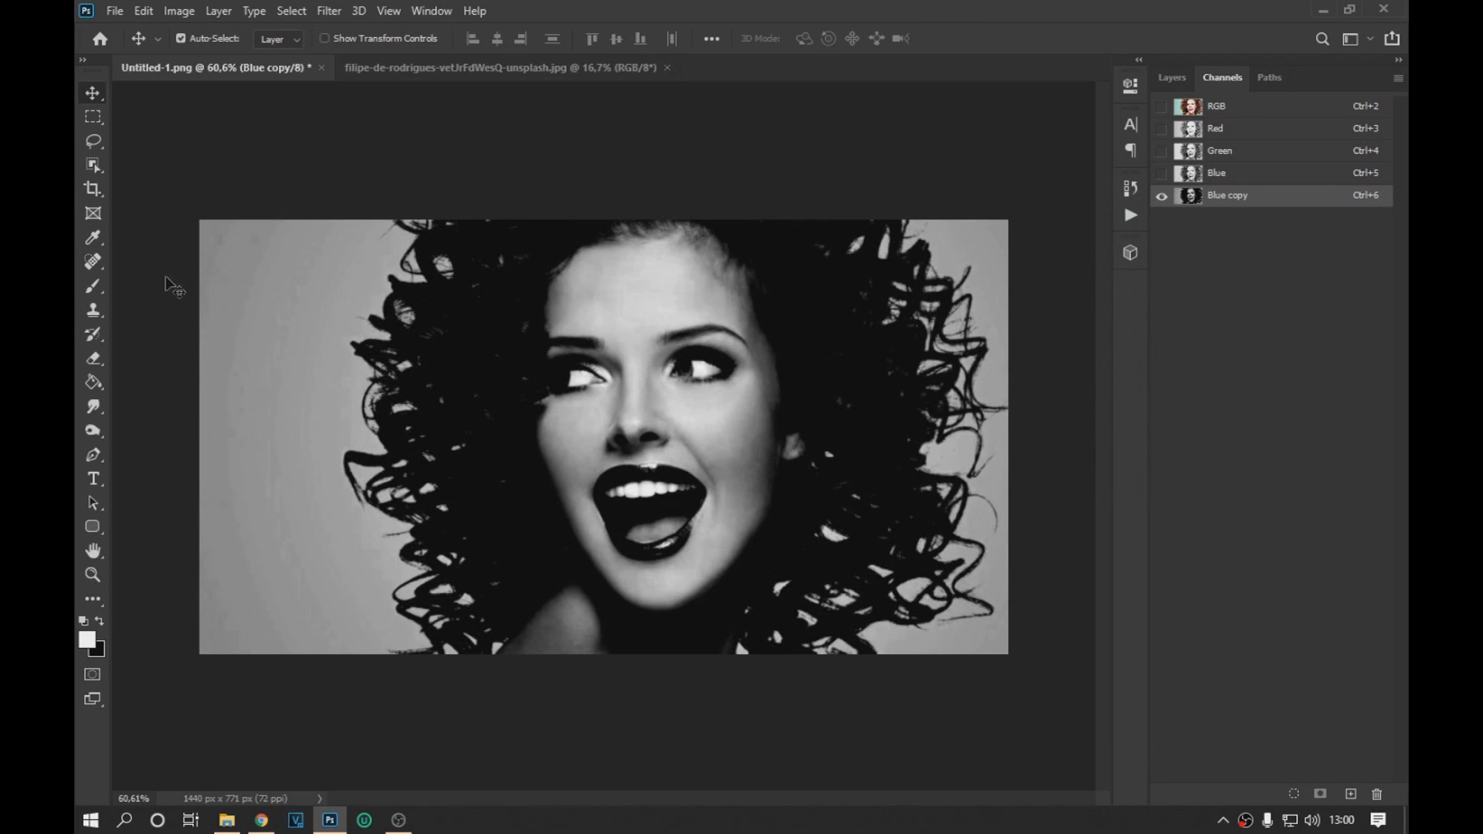
# Step: Set up the Brush in Overlay mode at 158 px with 0% hardness
pyautogui.click(97, 287)
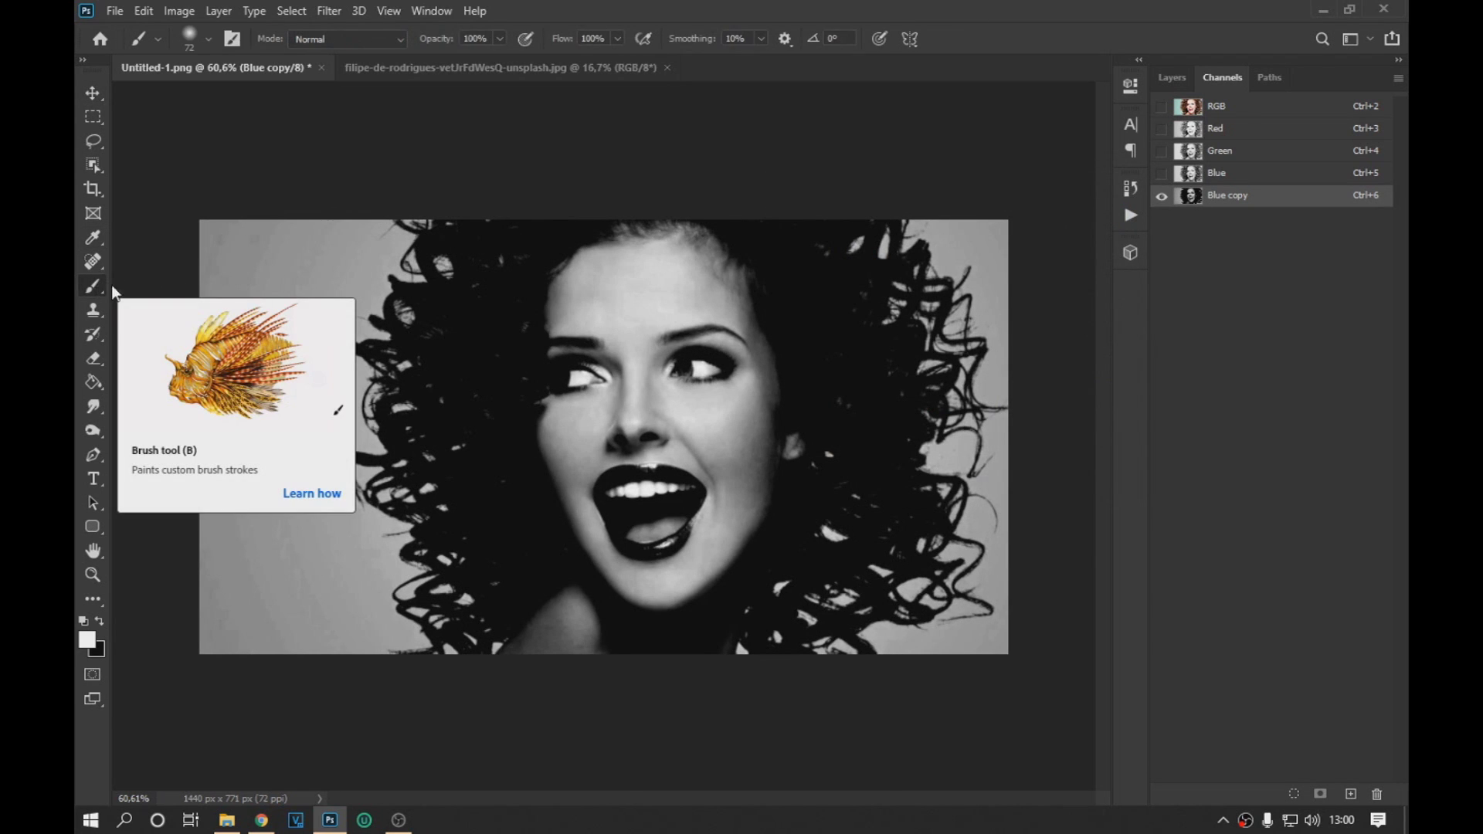
pyautogui.click(378, 41)
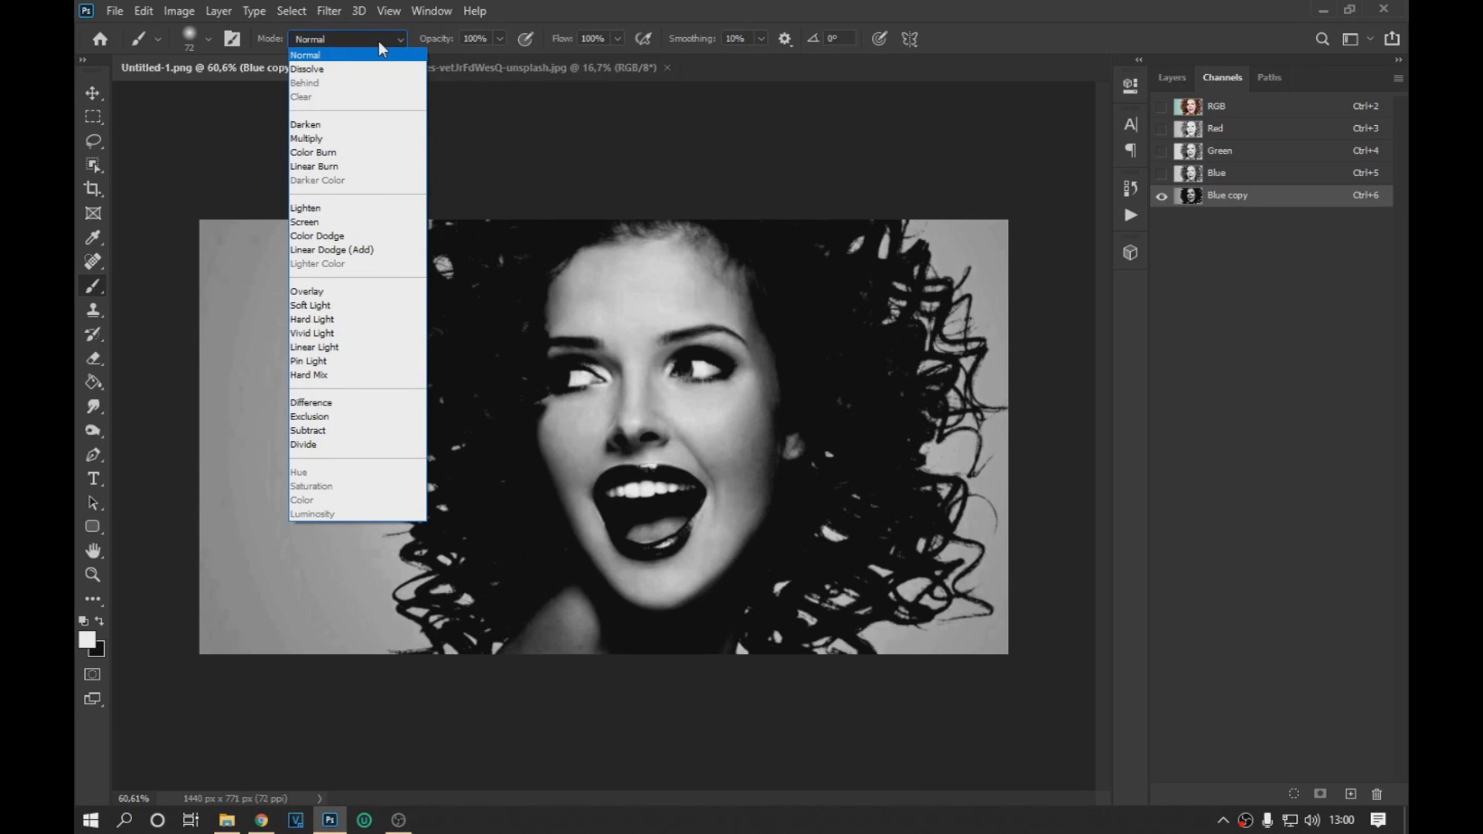
pyautogui.click(359, 297)
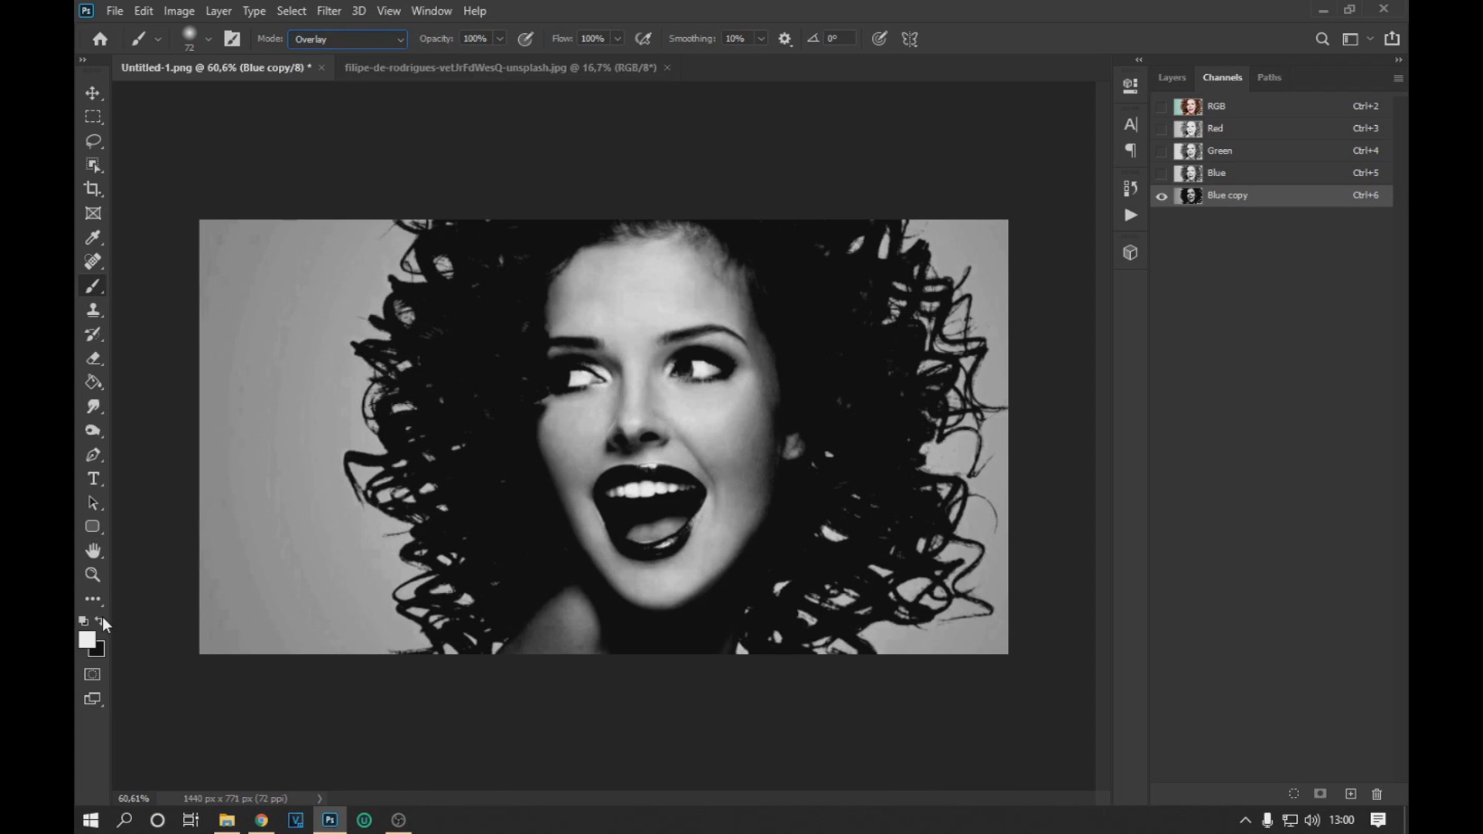
pyautogui.click(208, 39)
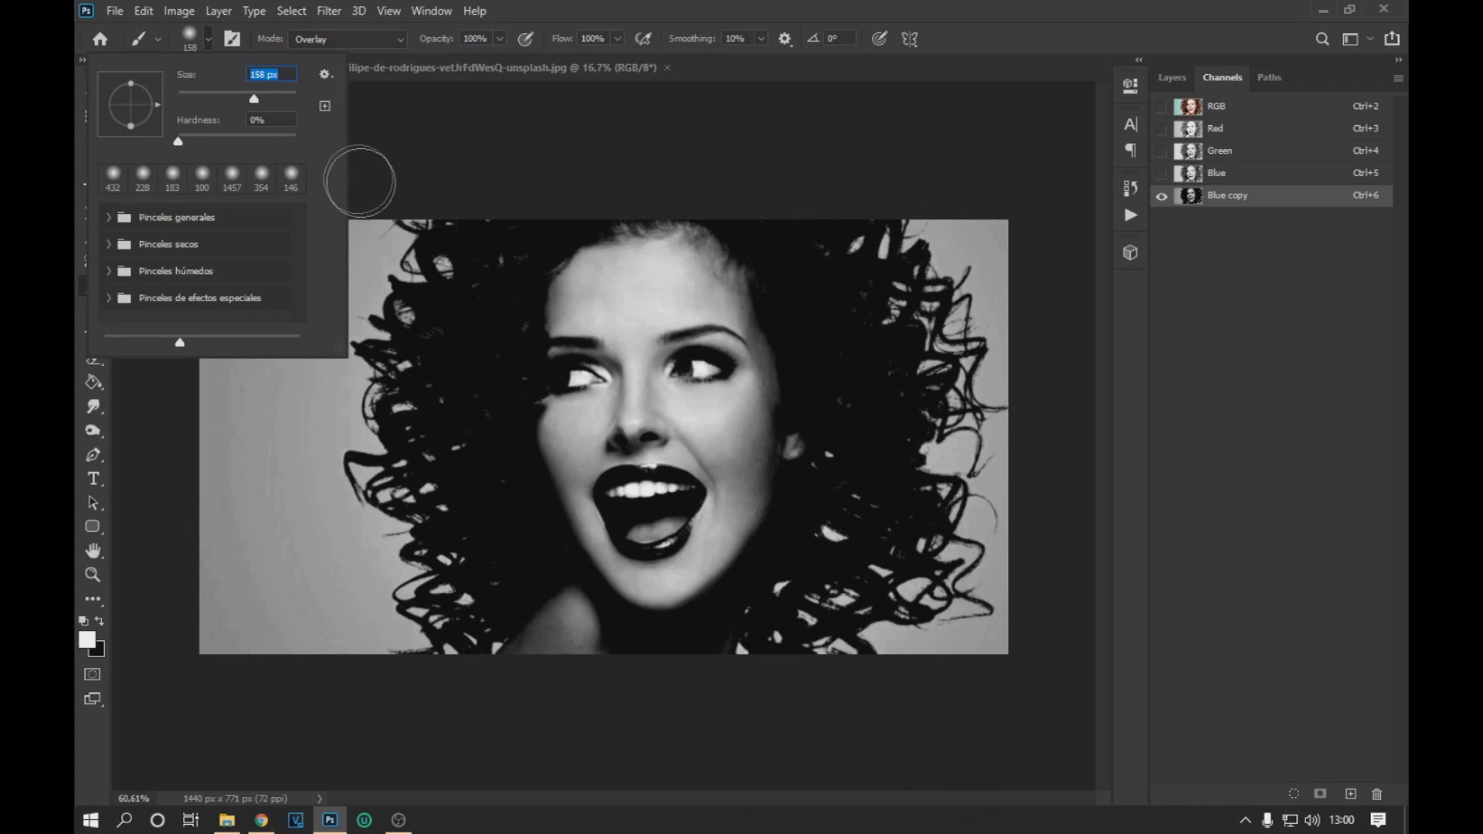
pyautogui.click(357, 182)
# Step: Paint the background around the hair white and darken the light neck area
pyautogui.moveTo(363, 247); pyautogui.dragTo(417, 246)
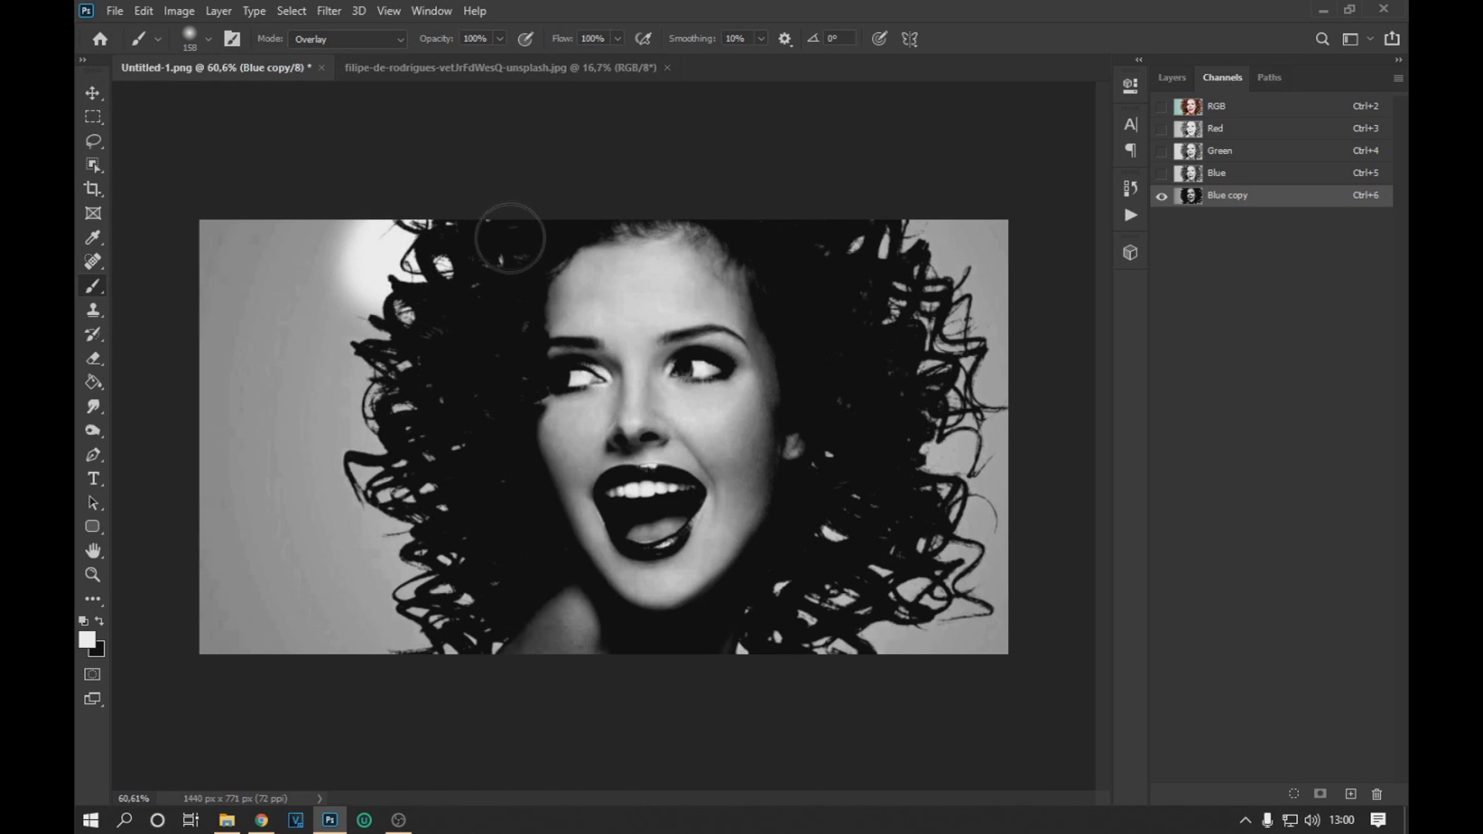
pyautogui.moveTo(486, 610)
pyautogui.mouseDown()
pyautogui.moveTo(413, 632)
pyautogui.moveTo(364, 244)
pyautogui.moveTo(244, 222)
pyautogui.moveTo(189, 245)
pyautogui.moveTo(340, 310)
pyautogui.moveTo(267, 327)
pyautogui.moveTo(206, 377)
pyautogui.moveTo(316, 388)
pyautogui.moveTo(295, 426)
pyautogui.moveTo(202, 453)
pyautogui.moveTo(276, 488)
pyautogui.moveTo(352, 498)
pyautogui.moveTo(194, 564)
pyautogui.moveTo(197, 522)
pyautogui.moveTo(224, 641)
pyautogui.moveTo(342, 569)
pyautogui.moveTo(368, 648)
pyautogui.moveTo(282, 634)
pyautogui.mouseUp()
pyautogui.moveTo(793, 634)
pyautogui.mouseDown()
pyautogui.moveTo(826, 563)
pyautogui.moveTo(864, 635)
pyautogui.moveTo(818, 645)
pyautogui.moveTo(880, 553)
pyautogui.moveTo(909, 438)
pyautogui.moveTo(885, 297)
pyautogui.moveTo(860, 252)
pyautogui.moveTo(933, 238)
pyautogui.moveTo(993, 258)
pyautogui.moveTo(960, 313)
pyautogui.moveTo(939, 614)
pyautogui.moveTo(1007, 591)
pyautogui.moveTo(979, 264)
pyautogui.moveTo(944, 230)
pyautogui.moveTo(857, 226)
pyautogui.moveTo(987, 367)
pyautogui.moveTo(875, 625)
pyautogui.moveTo(930, 655)
pyautogui.moveTo(1011, 607)
pyautogui.moveTo(1016, 252)
pyautogui.mouseUp()
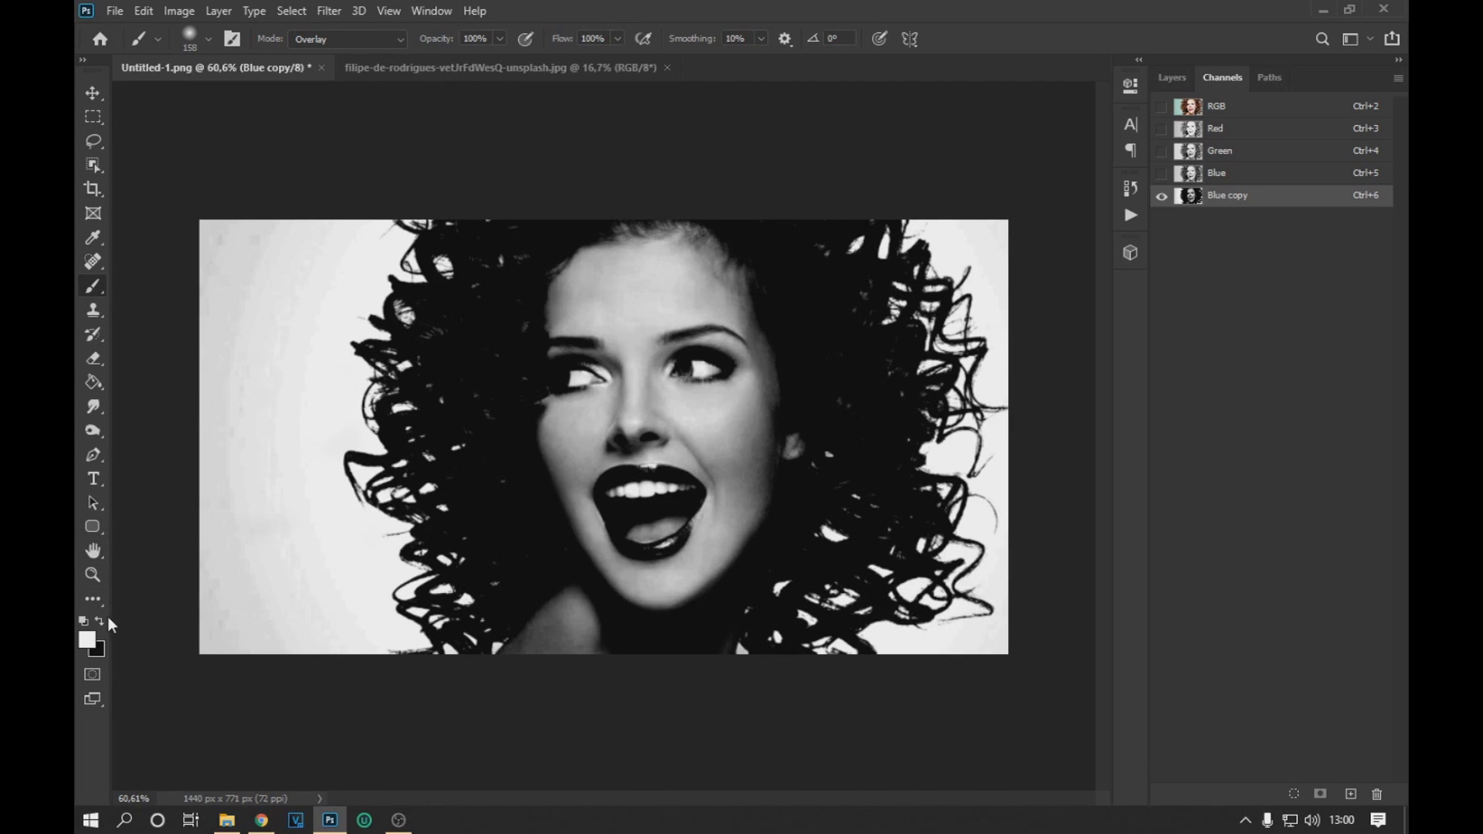
pyautogui.moveTo(545, 649)
pyautogui.mouseDown()
pyautogui.moveTo(586, 605)
pyautogui.moveTo(526, 675)
pyautogui.moveTo(705, 645)
pyautogui.moveTo(705, 595)
pyautogui.moveTo(758, 433)
pyautogui.moveTo(742, 511)
pyautogui.moveTo(774, 440)
pyautogui.moveTo(649, 225)
pyautogui.moveTo(748, 259)
pyautogui.moveTo(701, 221)
pyautogui.moveTo(530, 325)
pyautogui.moveTo(594, 270)
pyautogui.moveTo(702, 277)
pyautogui.moveTo(587, 317)
pyautogui.moveTo(563, 341)
pyautogui.moveTo(610, 533)
pyautogui.moveTo(705, 550)
pyautogui.moveTo(569, 489)
pyautogui.mouseUp()
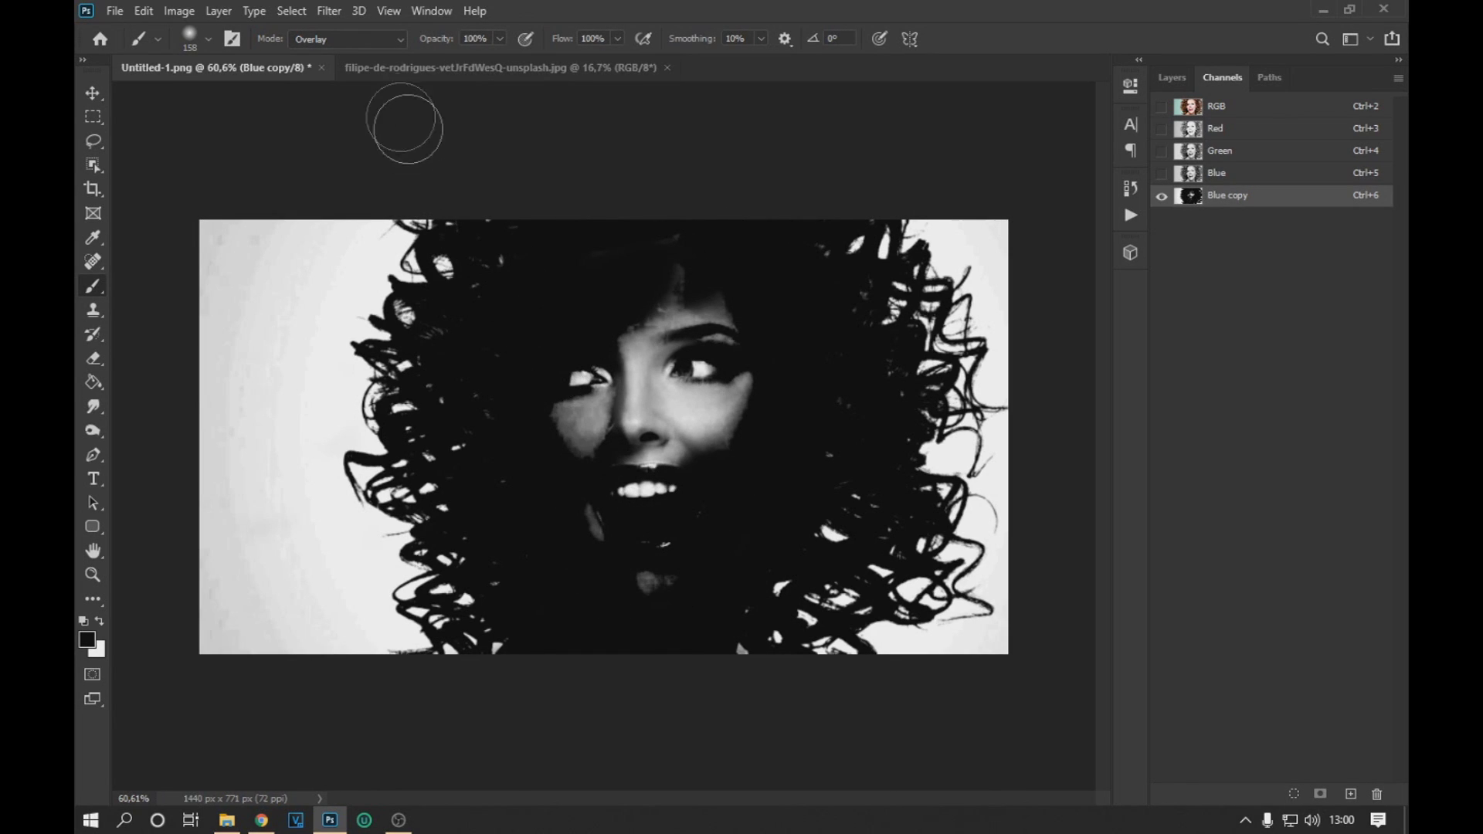
# Step: Paint the face solid black with a Normal-mode brush, then load Blue copy as a selection
pyautogui.click(361, 39)
pyautogui.click(357, 56)
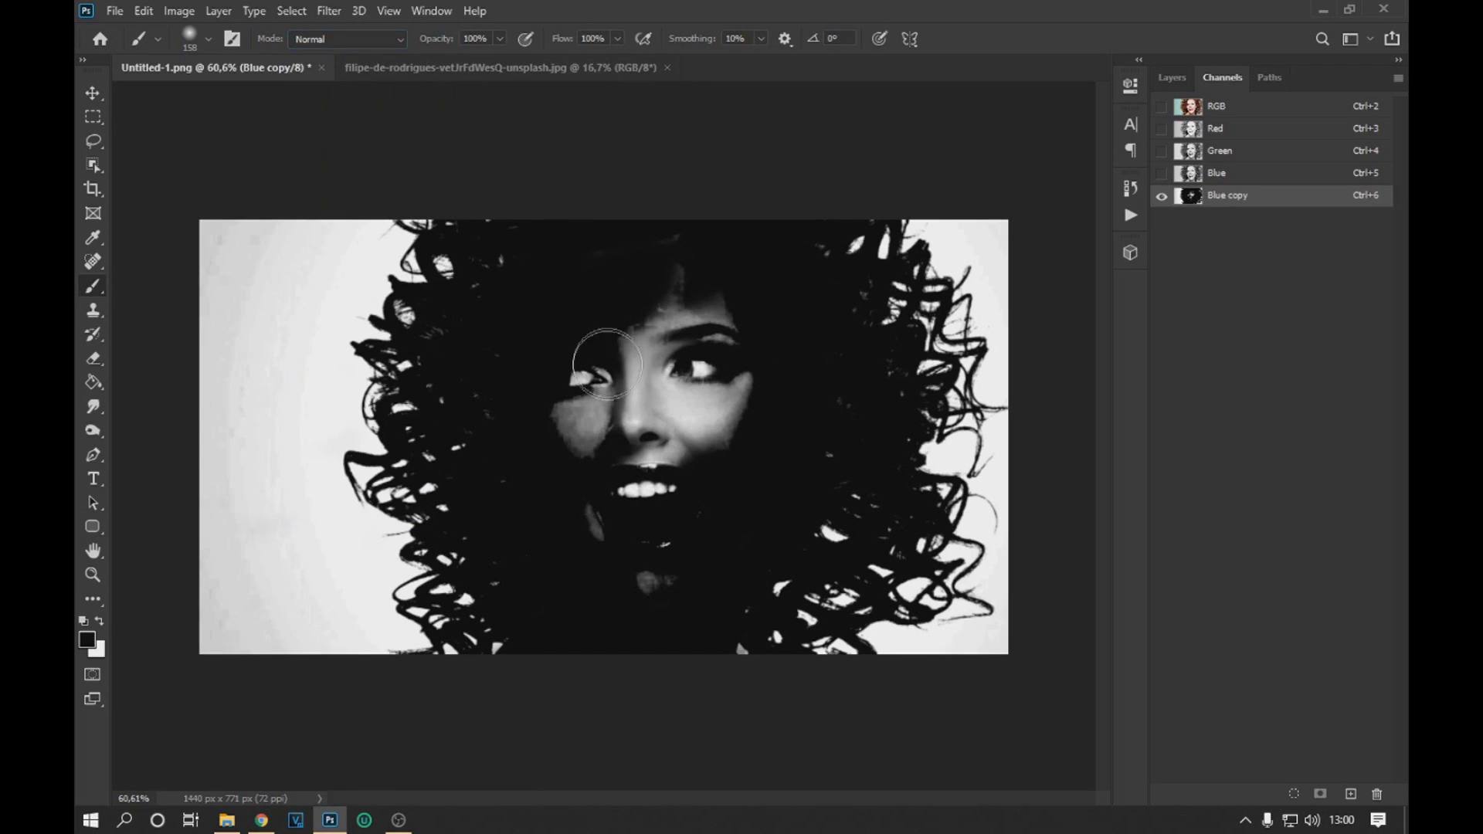
pyautogui.moveTo(595, 479)
pyautogui.mouseDown()
pyautogui.moveTo(570, 385)
pyautogui.moveTo(634, 553)
pyautogui.moveTo(594, 534)
pyautogui.moveTo(645, 565)
pyautogui.moveTo(696, 260)
pyautogui.moveTo(618, 331)
pyautogui.moveTo(653, 294)
pyautogui.moveTo(712, 315)
pyautogui.moveTo(700, 438)
pyautogui.moveTo(762, 402)
pyautogui.moveTo(754, 328)
pyautogui.moveTo(709, 458)
pyautogui.mouseUp()
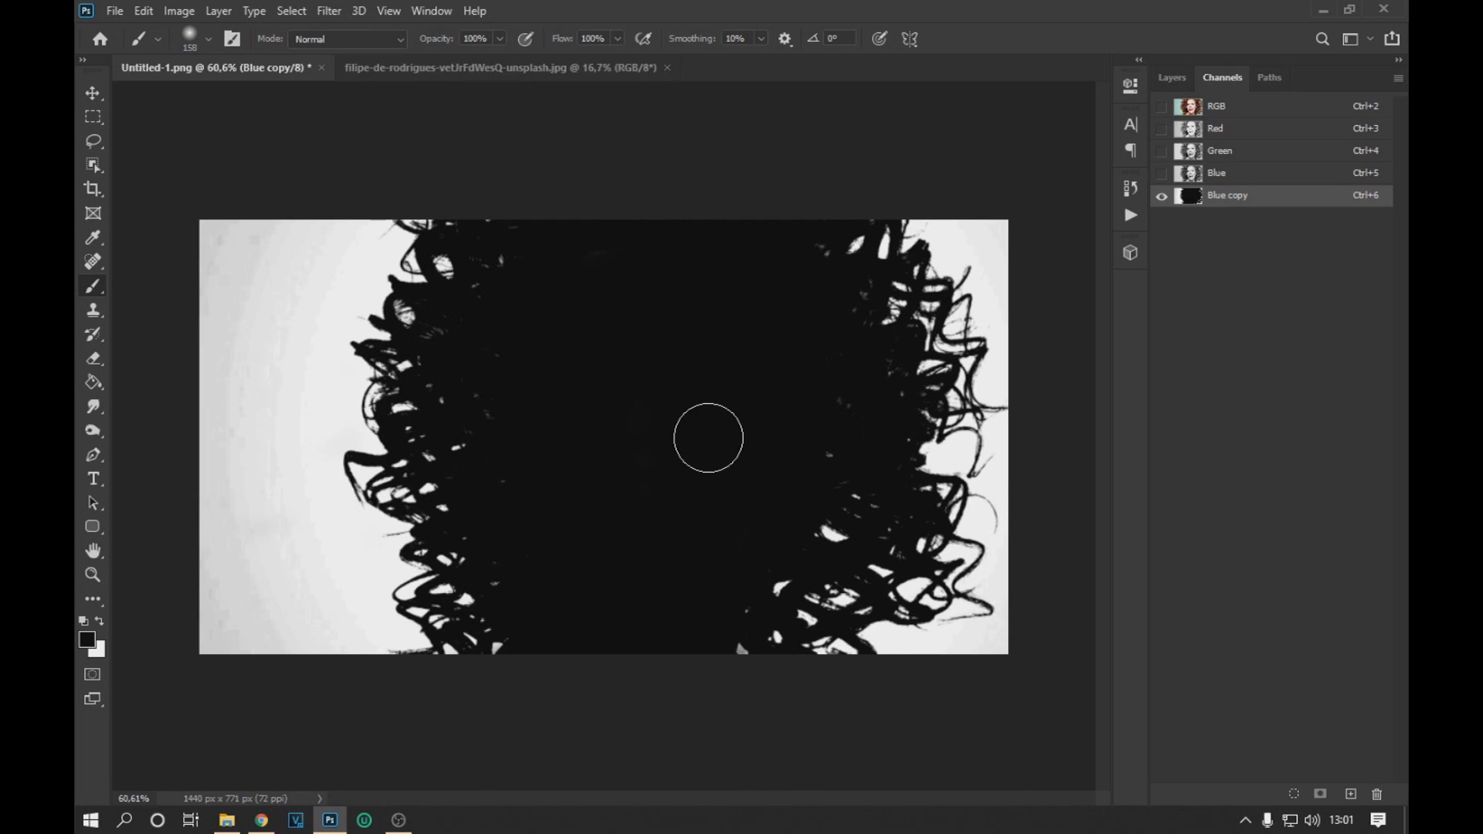
pyautogui.click(356, 38)
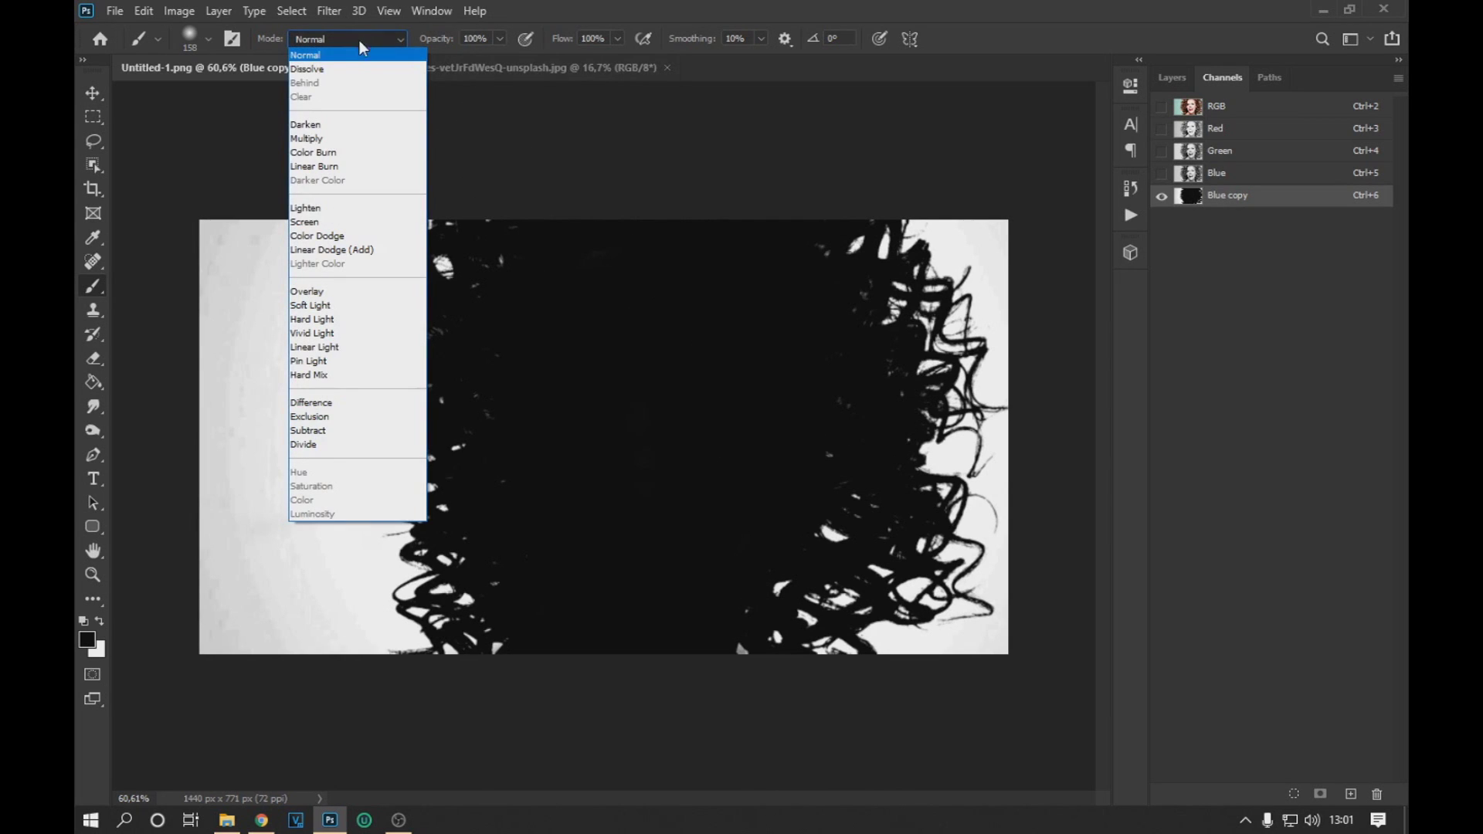
pyautogui.click(330, 292)
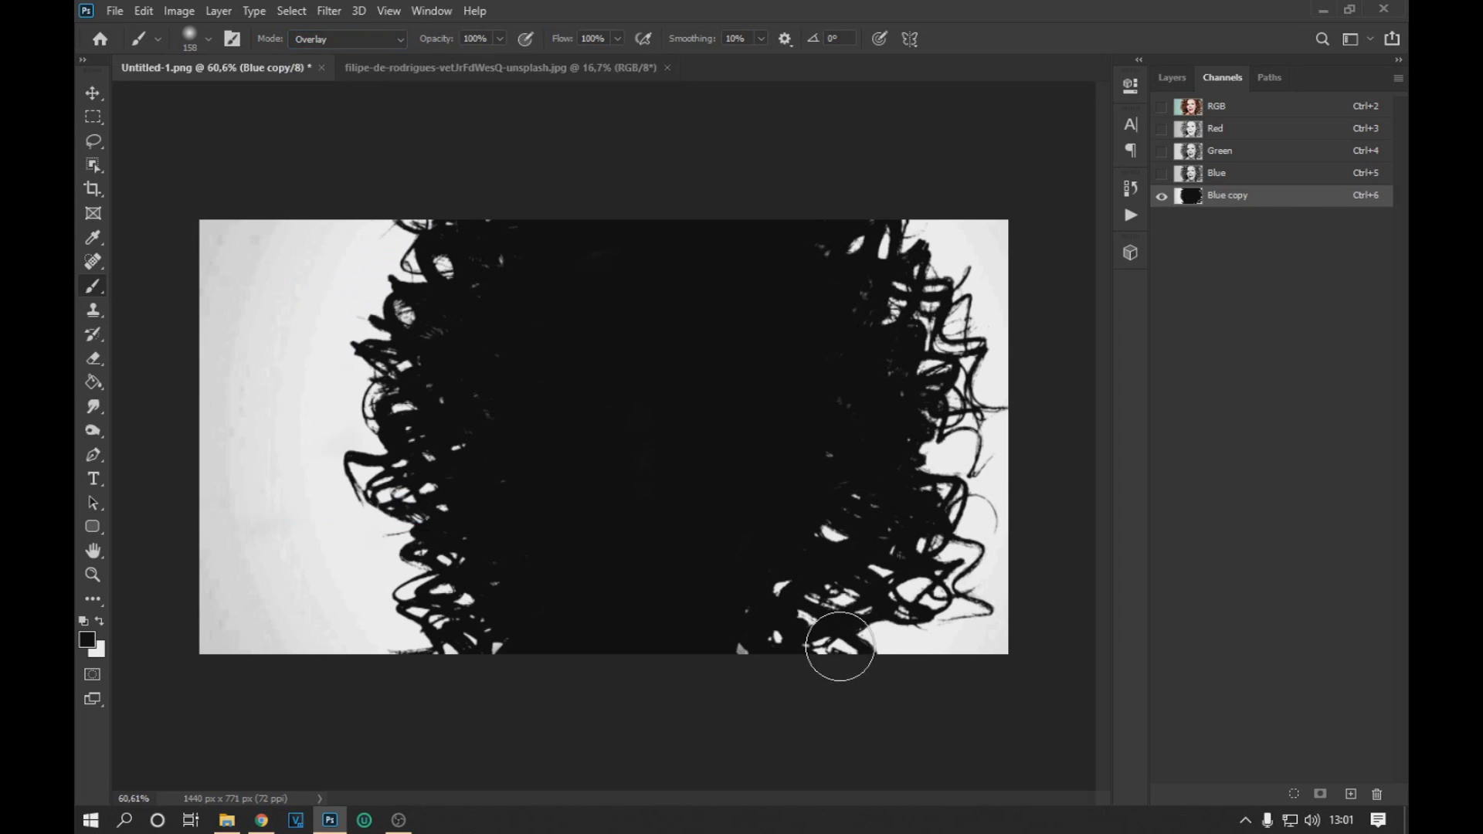
pyautogui.click(373, 40)
pyautogui.click(373, 58)
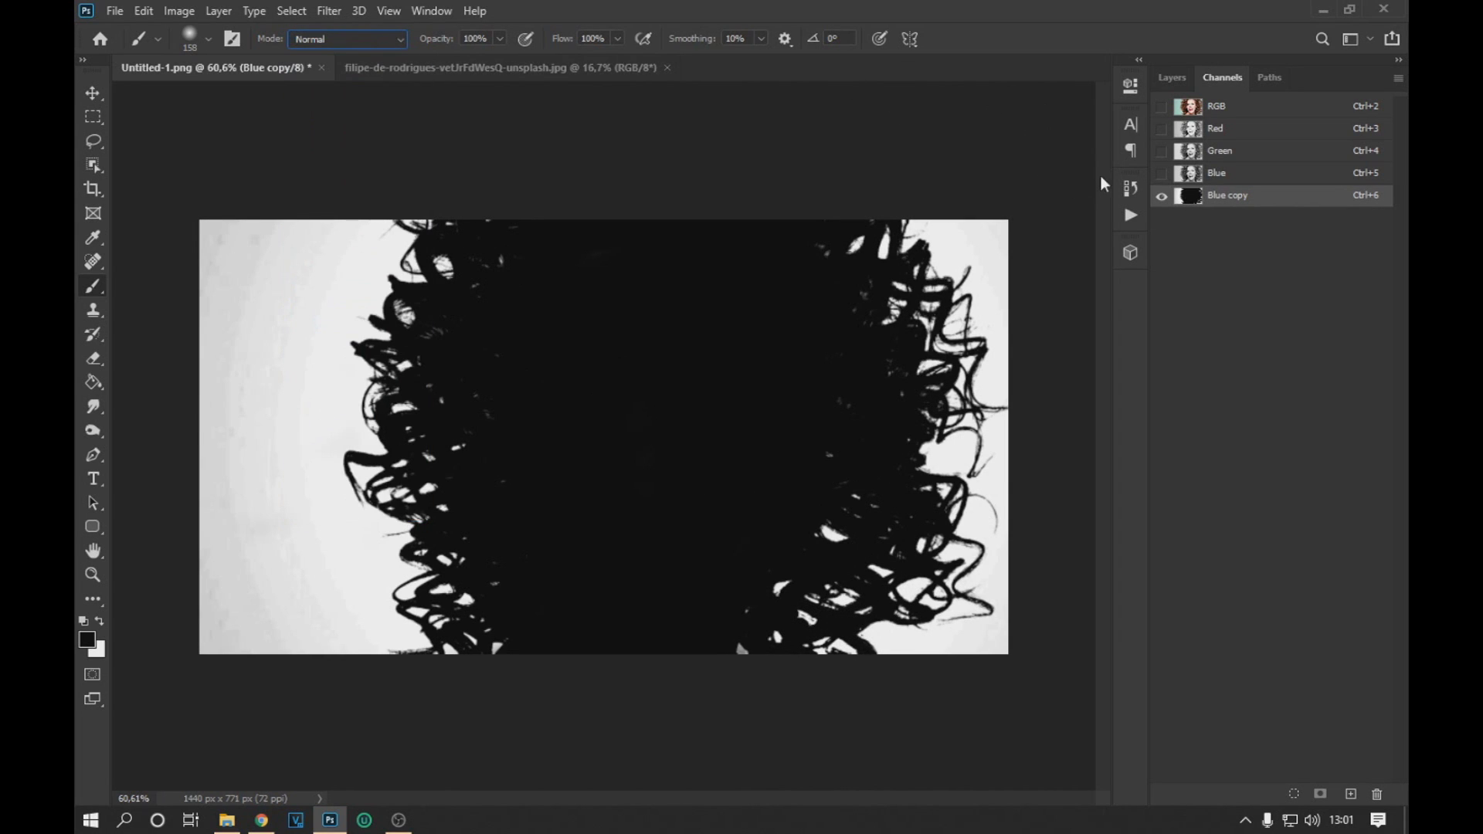
pyautogui.keyDown('ctrl'); pyautogui.click(1191, 200); pyautogui.keyUp('ctrl')
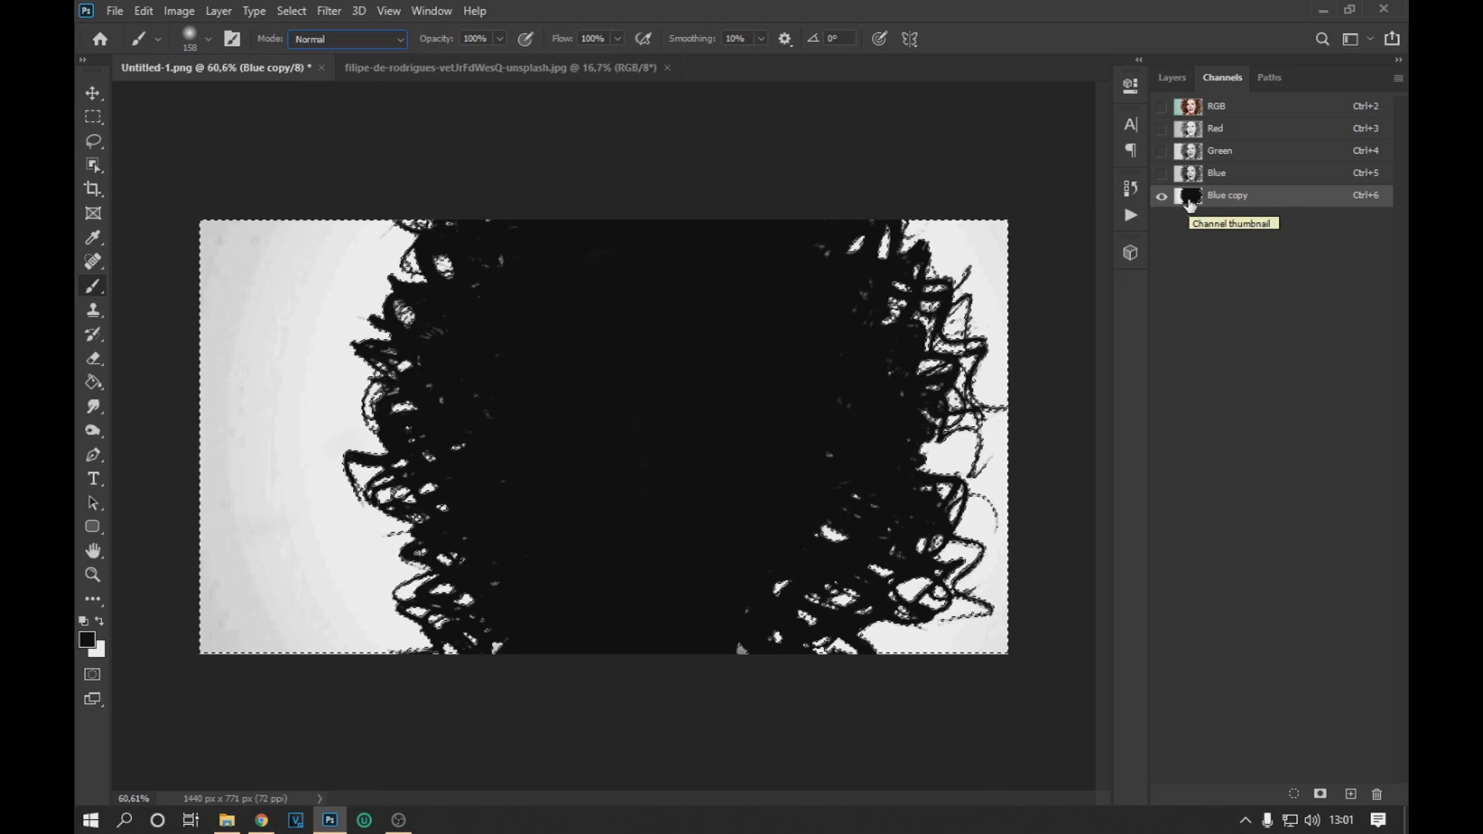
# Step: Add a layer mask from the selection and invert it with Ctrl+I to reveal the woman
pyautogui.click(1186, 80)
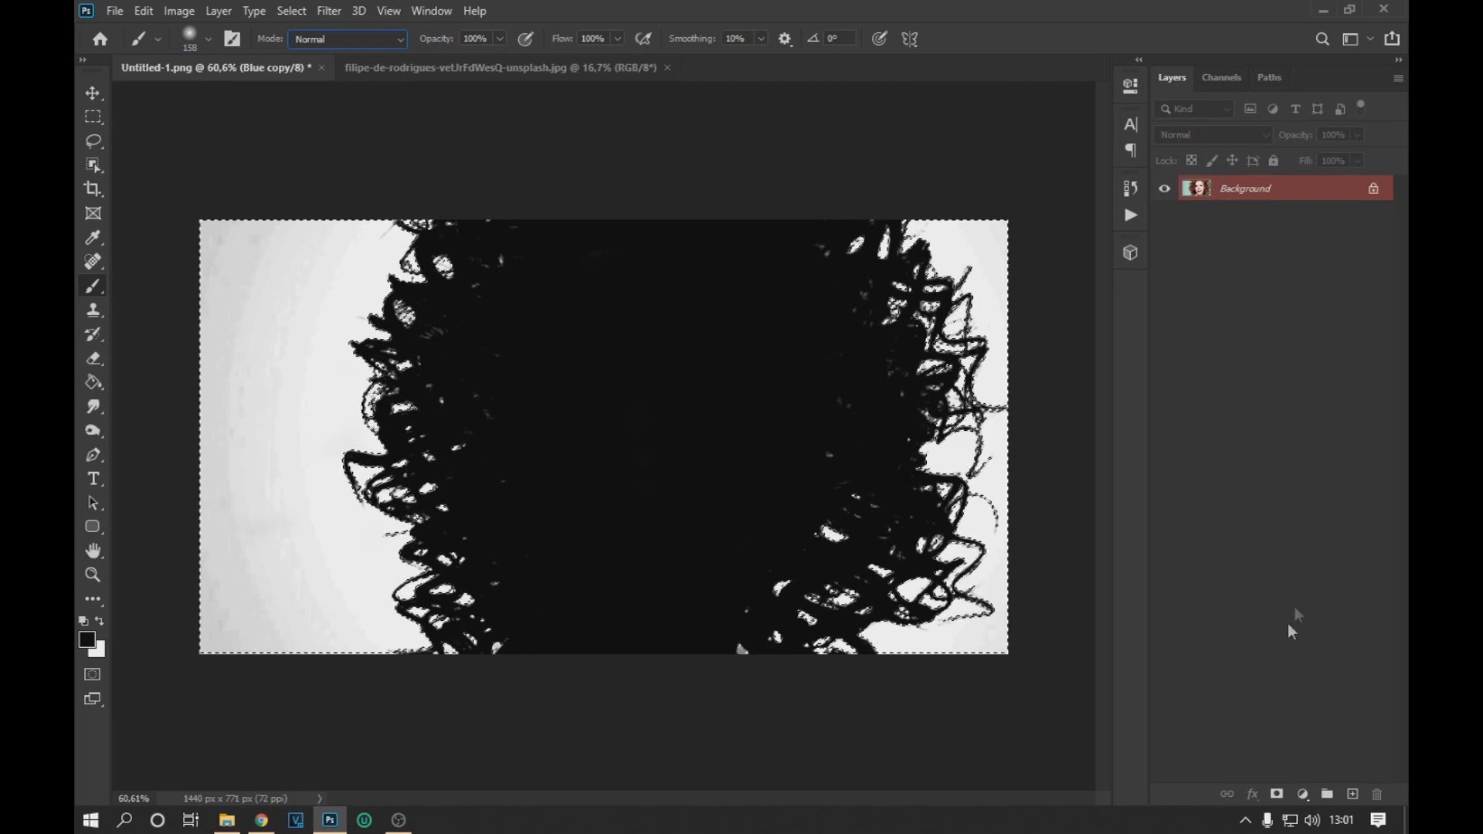
pyautogui.click(1276, 795)
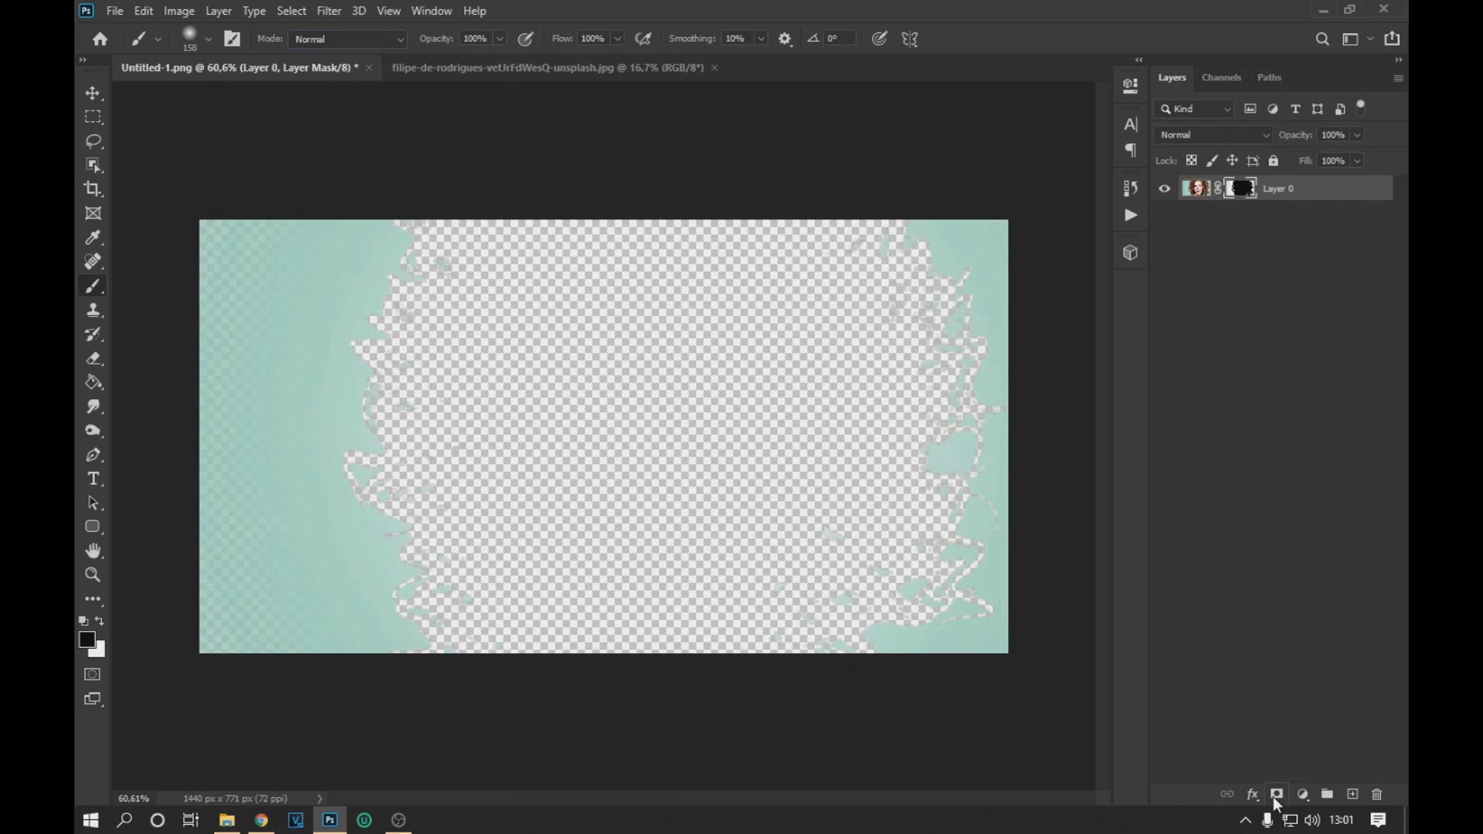
pyautogui.click(93, 94)
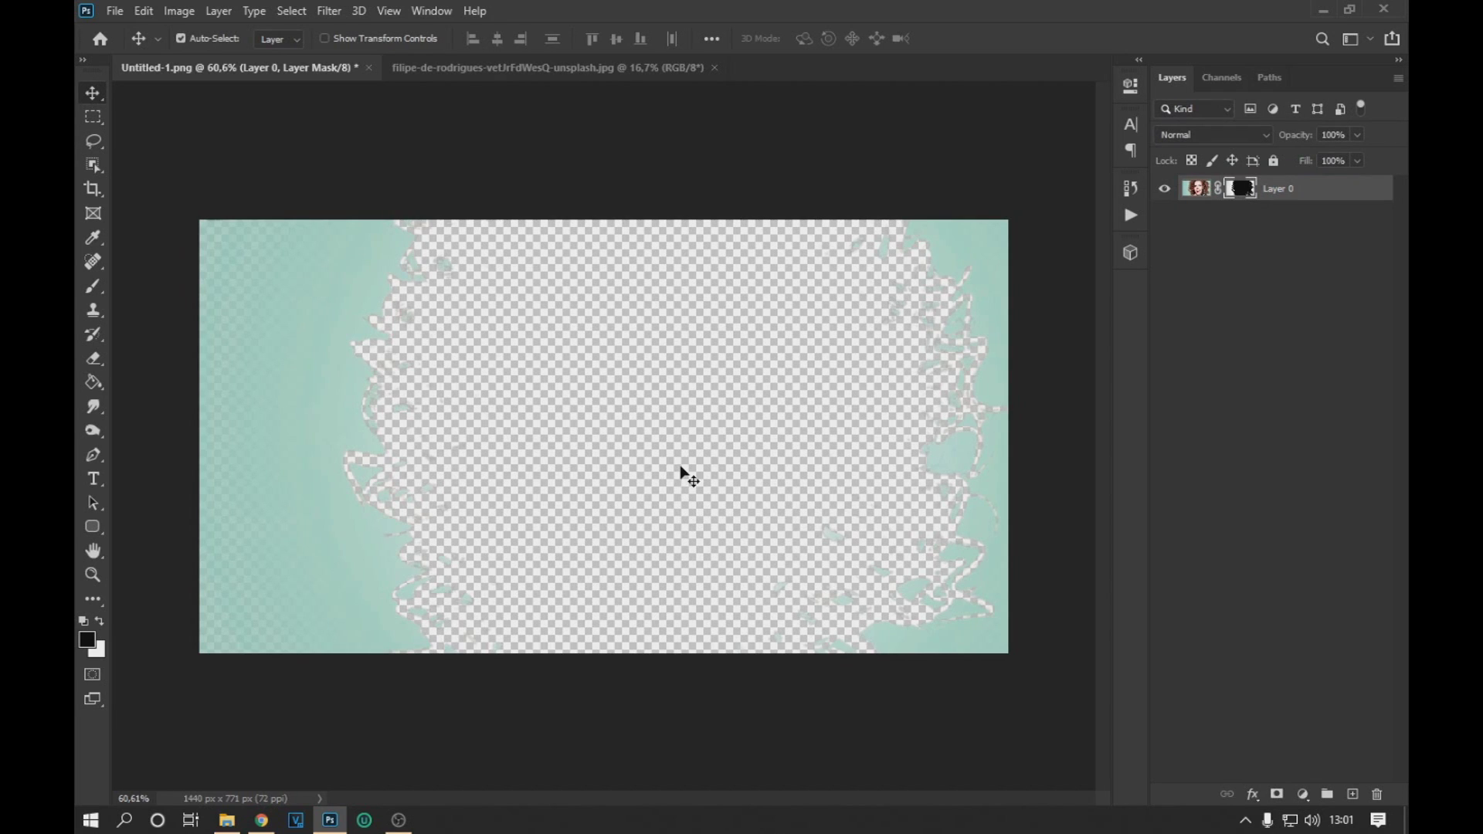
pyautogui.hotkey('ctrl', 'i')
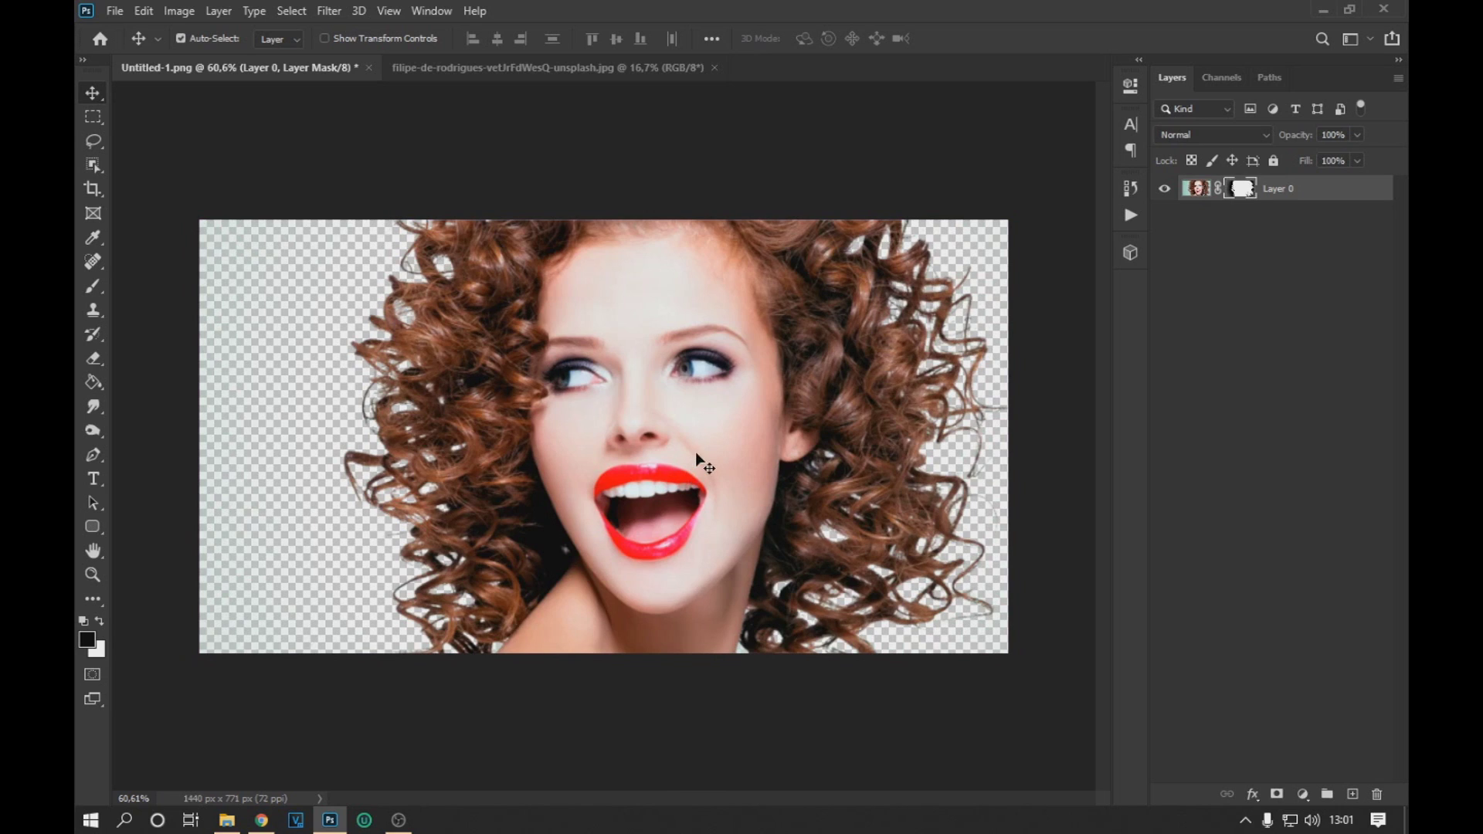
pyautogui.keyDown('alt'); pyautogui.click(1243, 191); pyautogui.keyUp('alt')
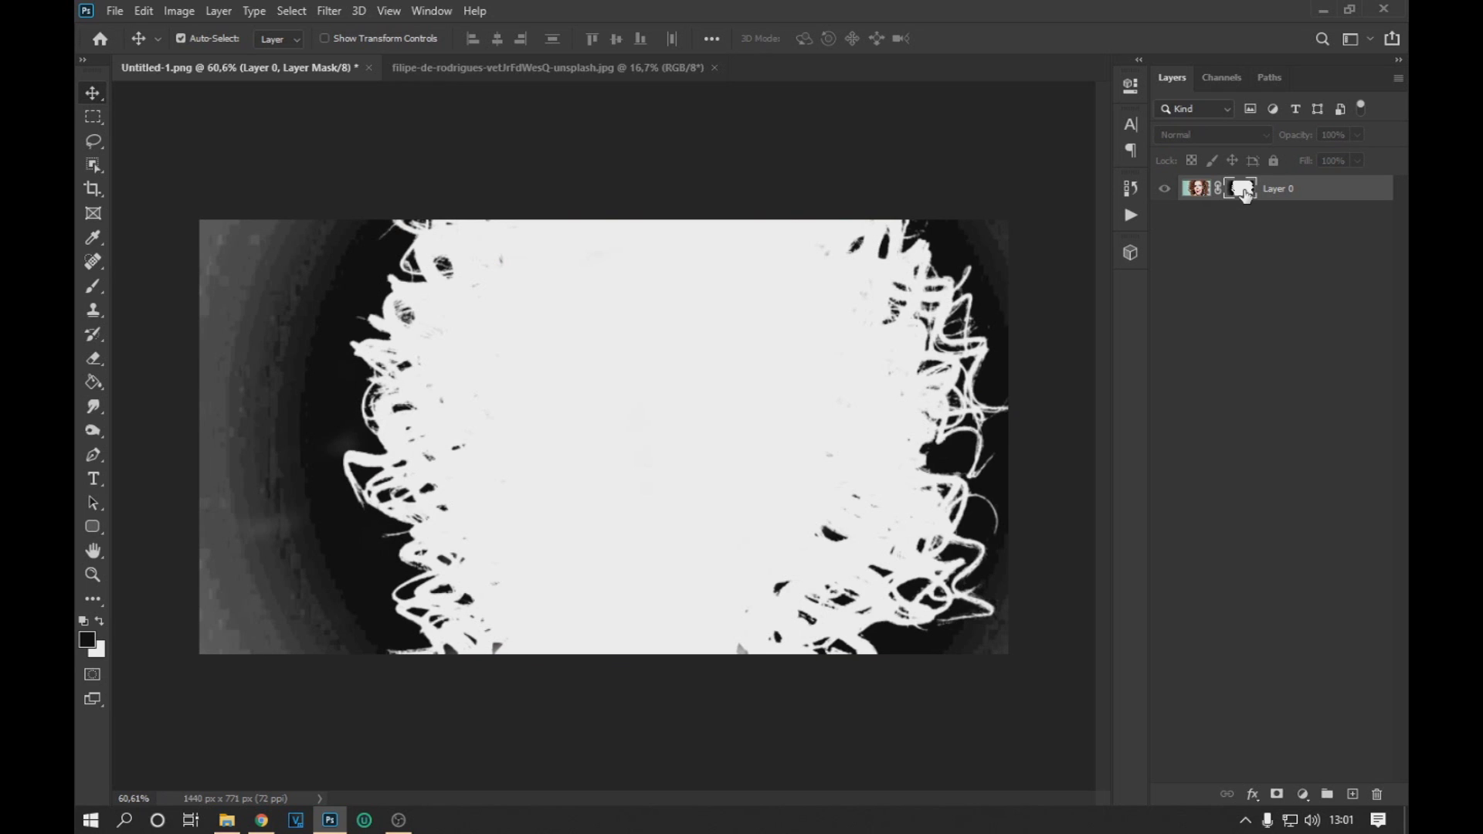
# Step: Paint black in Overlay mode over the leftover grey background in Layer 0's mask
pyautogui.click(92, 286)
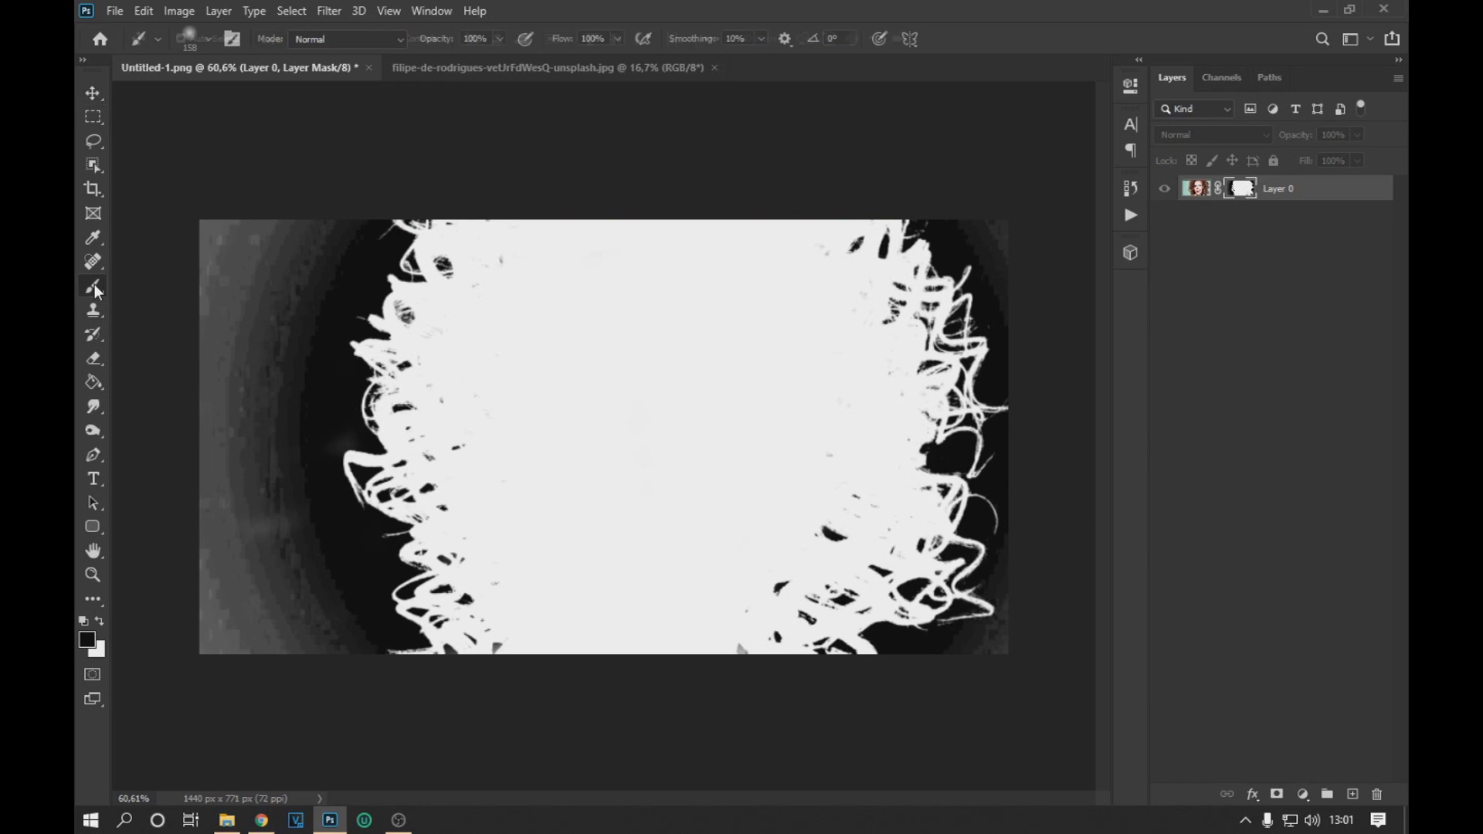
pyautogui.click(368, 45)
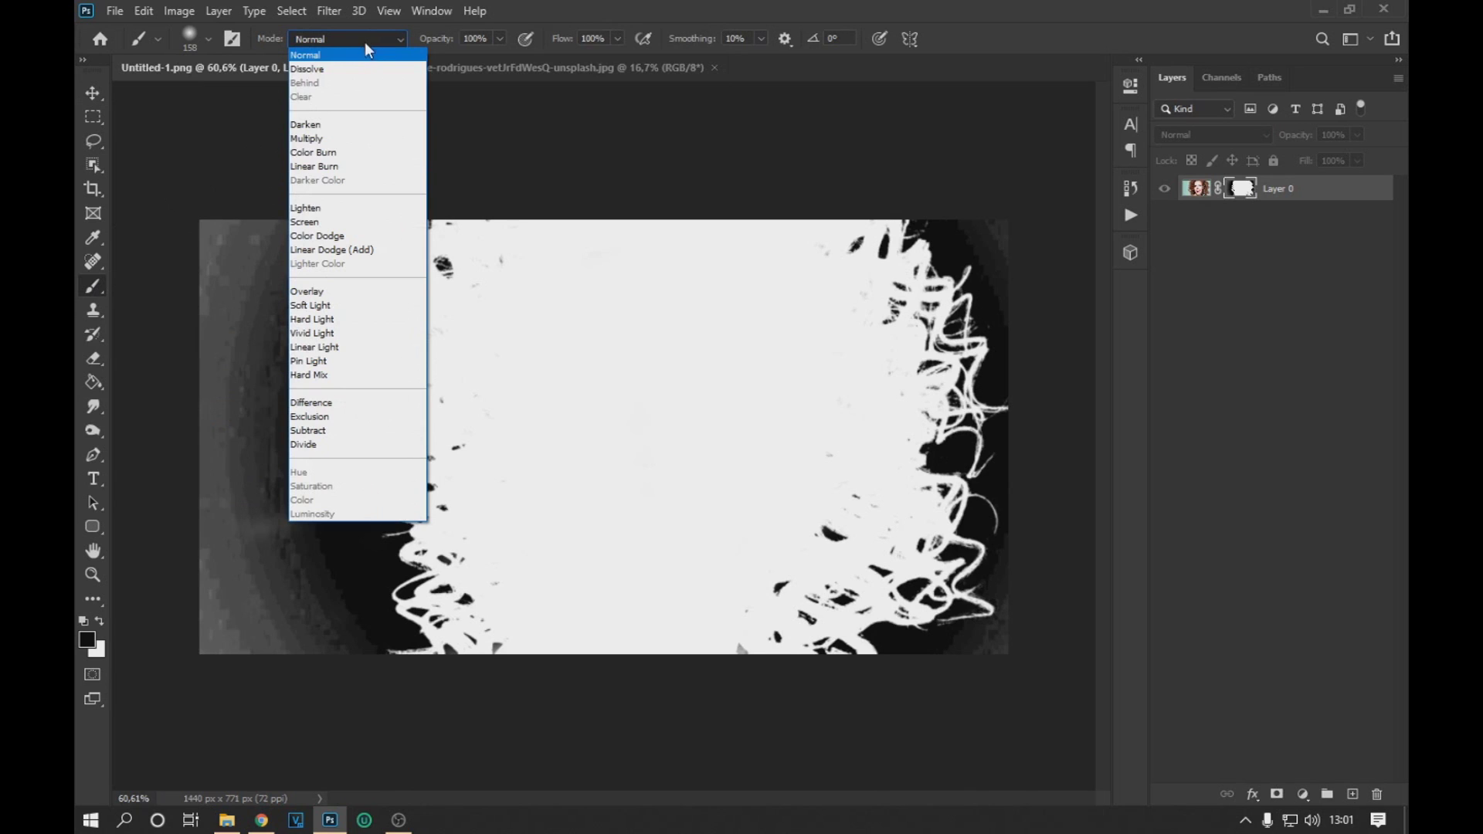
pyautogui.click(345, 294)
pyautogui.moveTo(314, 225)
pyautogui.mouseDown()
pyautogui.moveTo(286, 216)
pyautogui.moveTo(227, 329)
pyautogui.moveTo(241, 464)
pyautogui.moveTo(211, 652)
pyautogui.moveTo(229, 440)
pyautogui.moveTo(310, 269)
pyautogui.moveTo(298, 640)
pyautogui.moveTo(236, 644)
pyautogui.moveTo(343, 631)
pyautogui.moveTo(363, 660)
pyautogui.moveTo(366, 647)
pyautogui.moveTo(505, 662)
pyautogui.moveTo(451, 637)
pyautogui.moveTo(369, 549)
pyautogui.moveTo(373, 379)
pyautogui.moveTo(437, 208)
pyautogui.moveTo(680, 206)
pyautogui.moveTo(881, 263)
pyautogui.moveTo(924, 234)
pyautogui.moveTo(1011, 233)
pyautogui.moveTo(994, 275)
pyautogui.moveTo(946, 291)
pyautogui.moveTo(937, 336)
pyautogui.moveTo(970, 459)
pyautogui.moveTo(977, 580)
pyautogui.moveTo(1009, 665)
pyautogui.mouseUp()
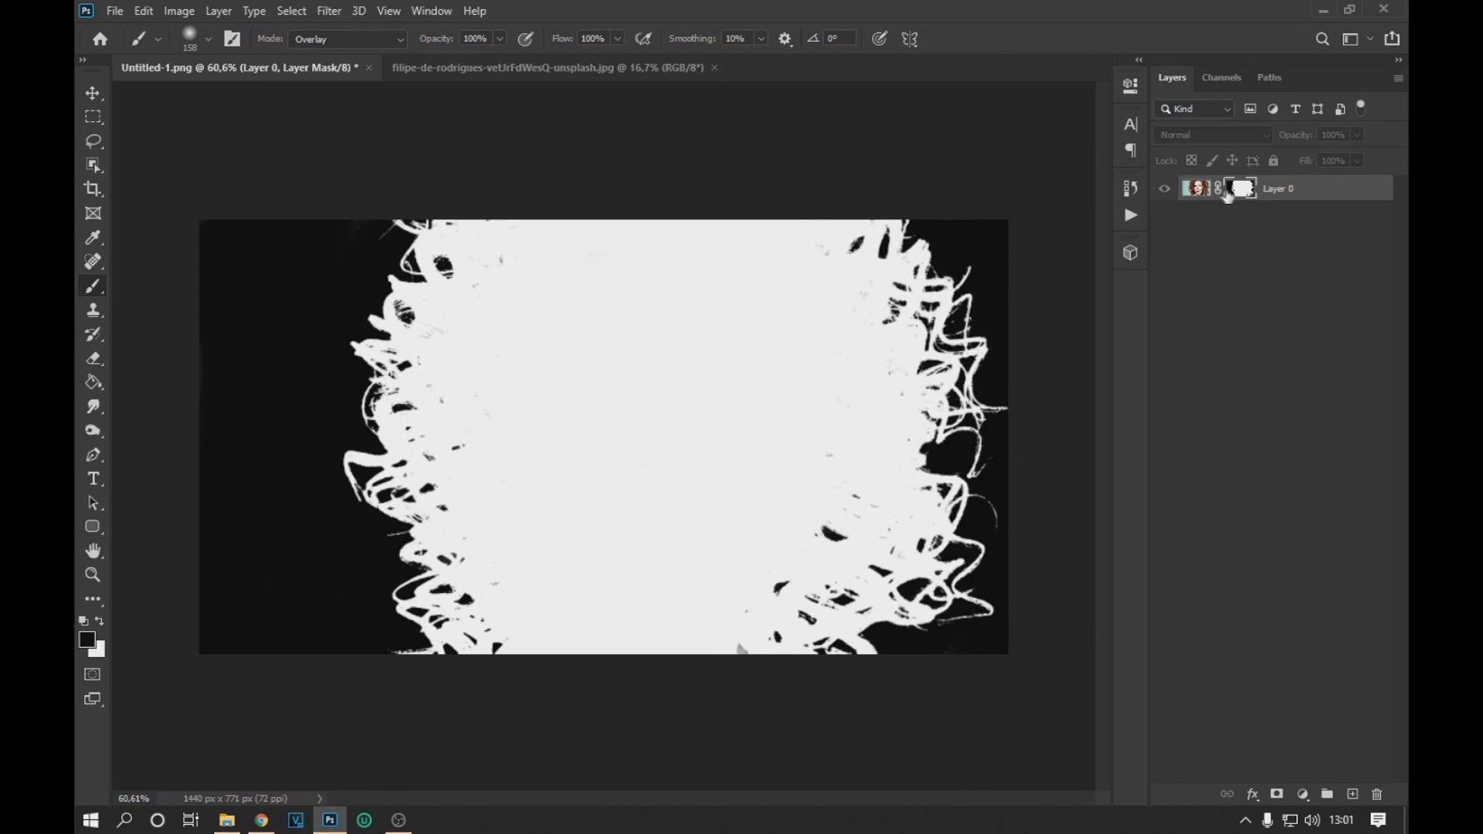
pyautogui.keyDown('alt'); pyautogui.click(1241, 188); pyautogui.keyUp('alt')
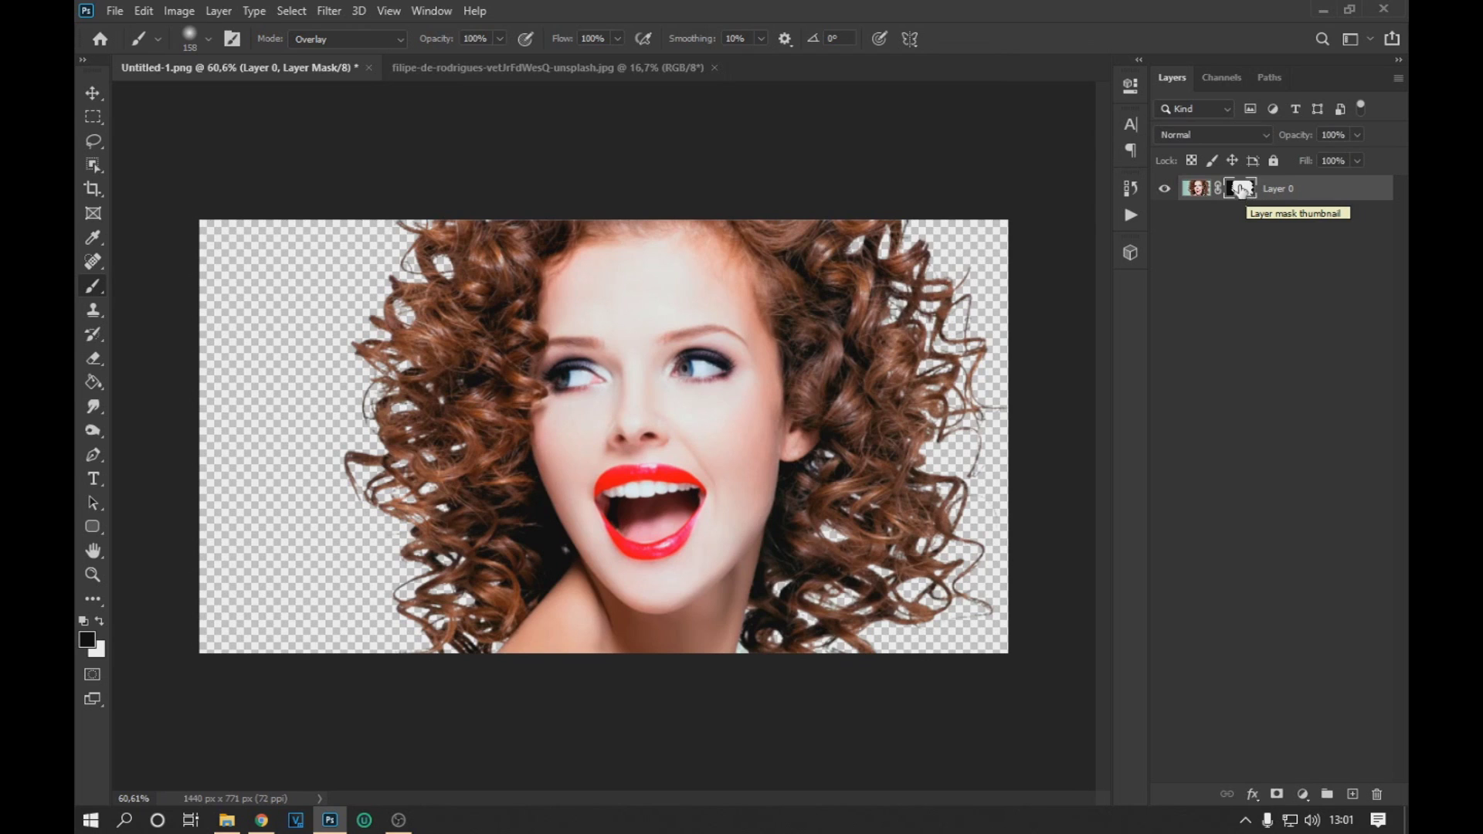
pyautogui.click(94, 93)
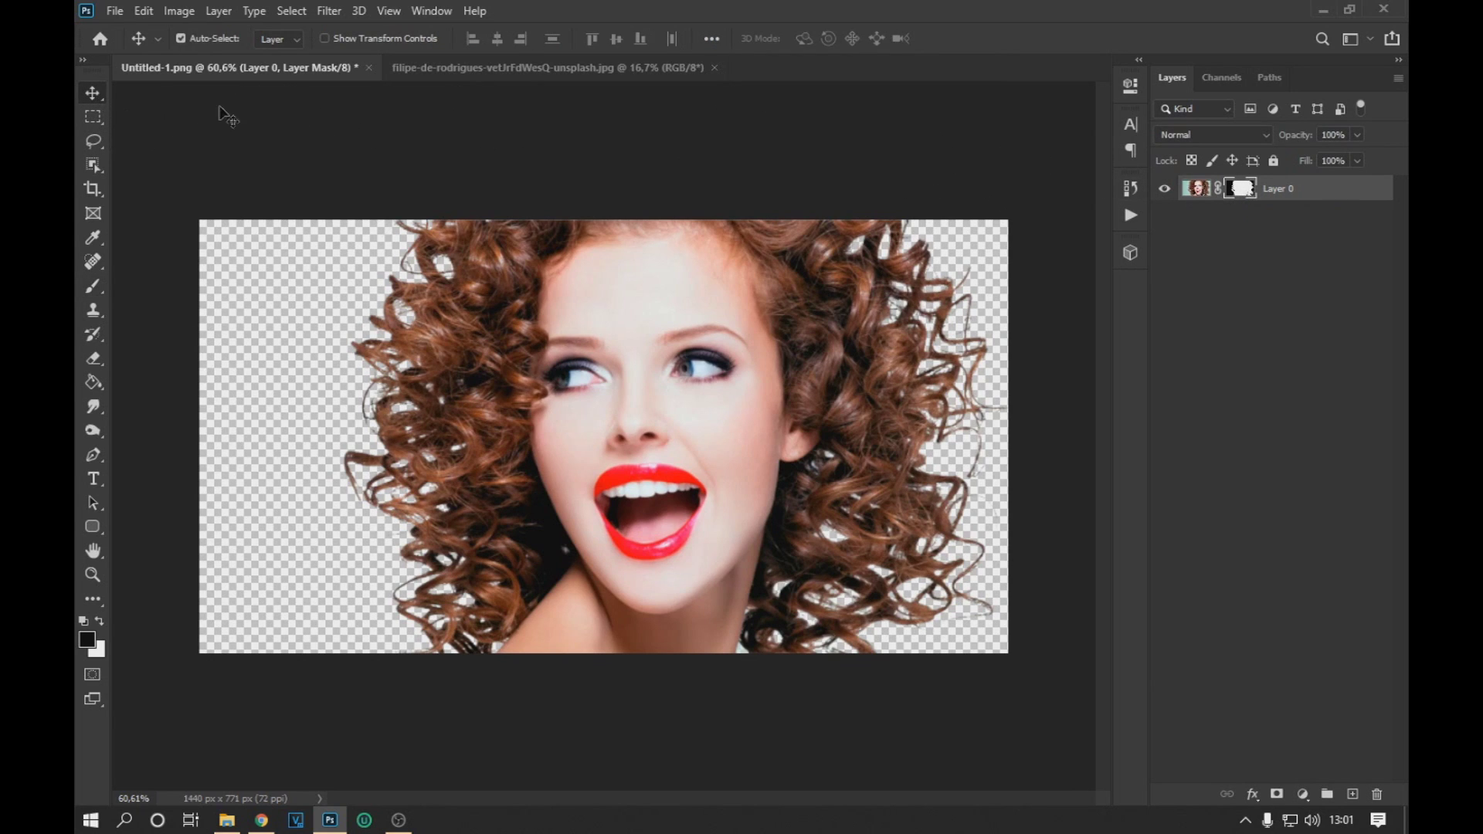
# Step: In the second portrait, duplicate the Blue channel as Blue copy
pyautogui.click(440, 70)
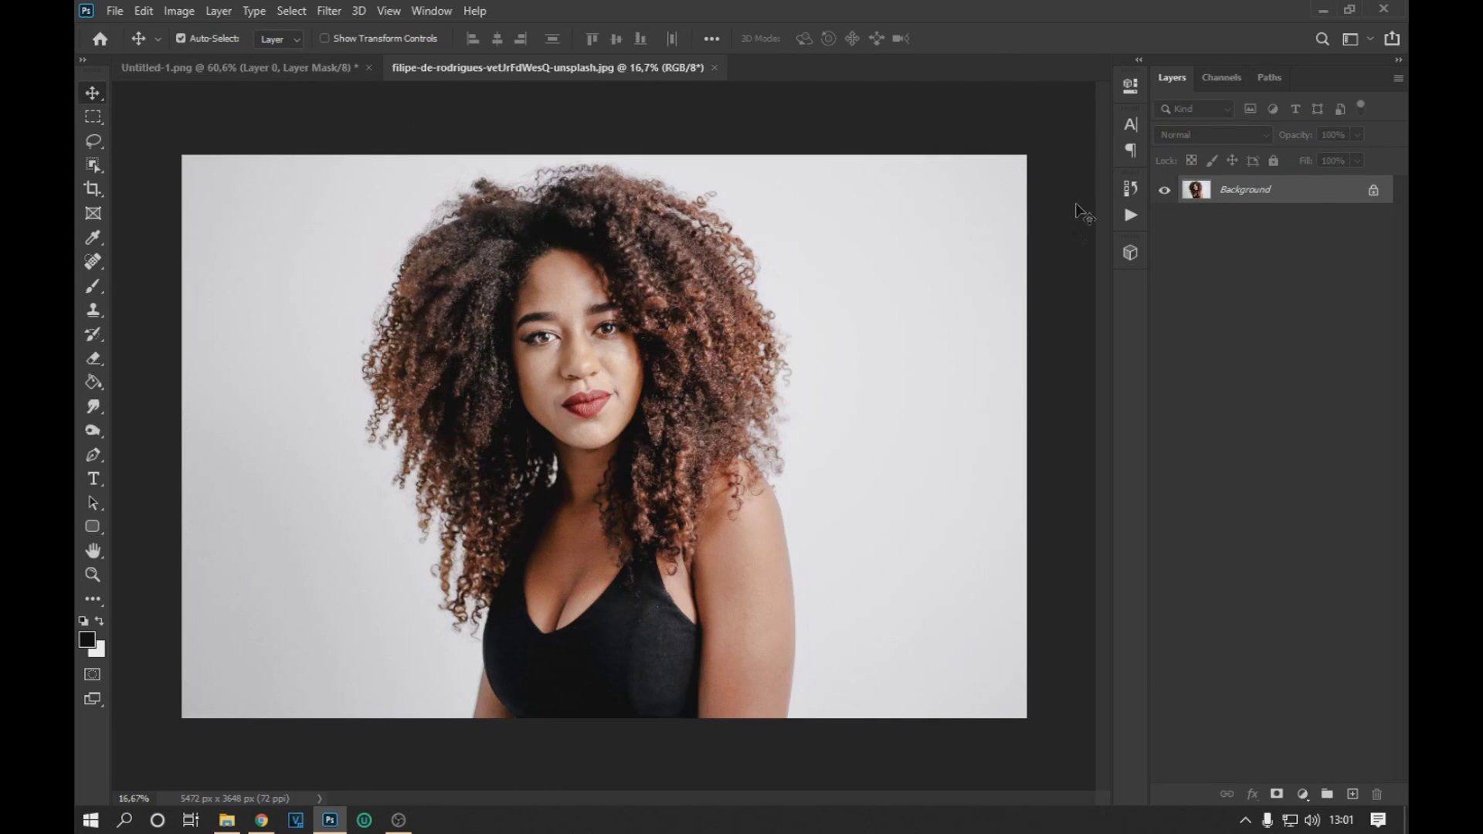
pyautogui.scroll(3, 388, 549)
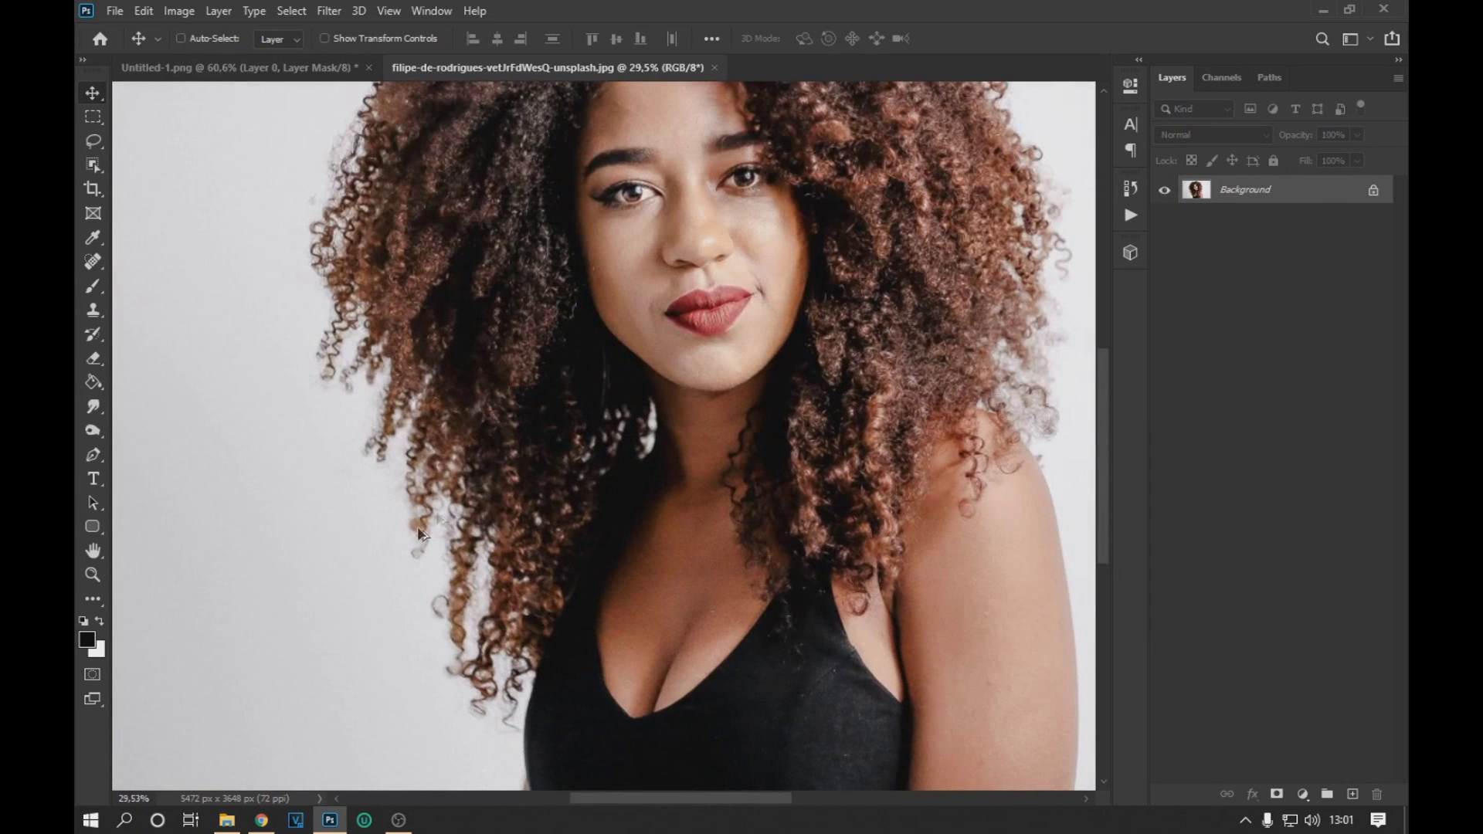
pyautogui.scroll(-2, 564, 523)
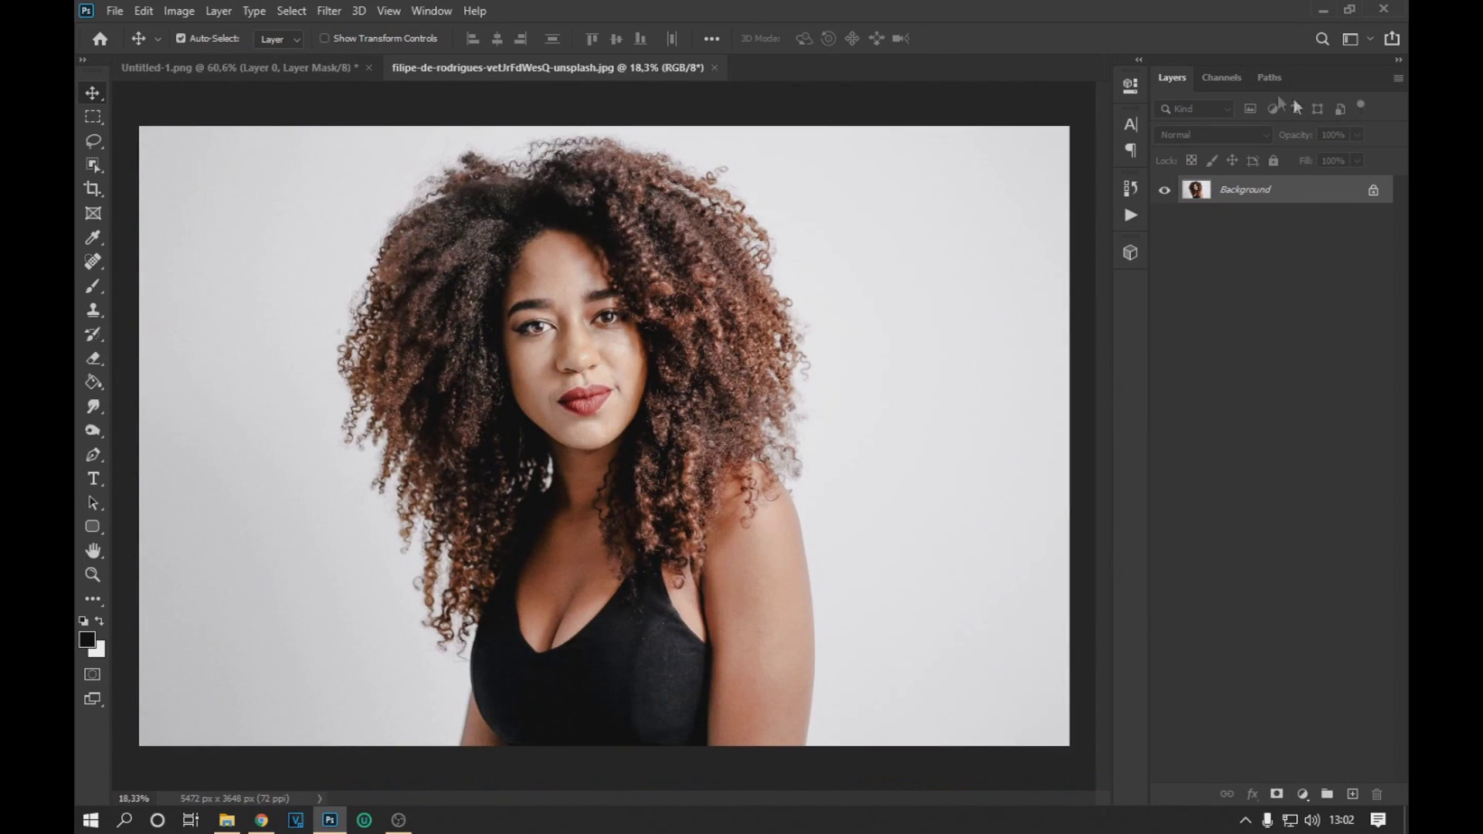
pyautogui.click(1234, 78)
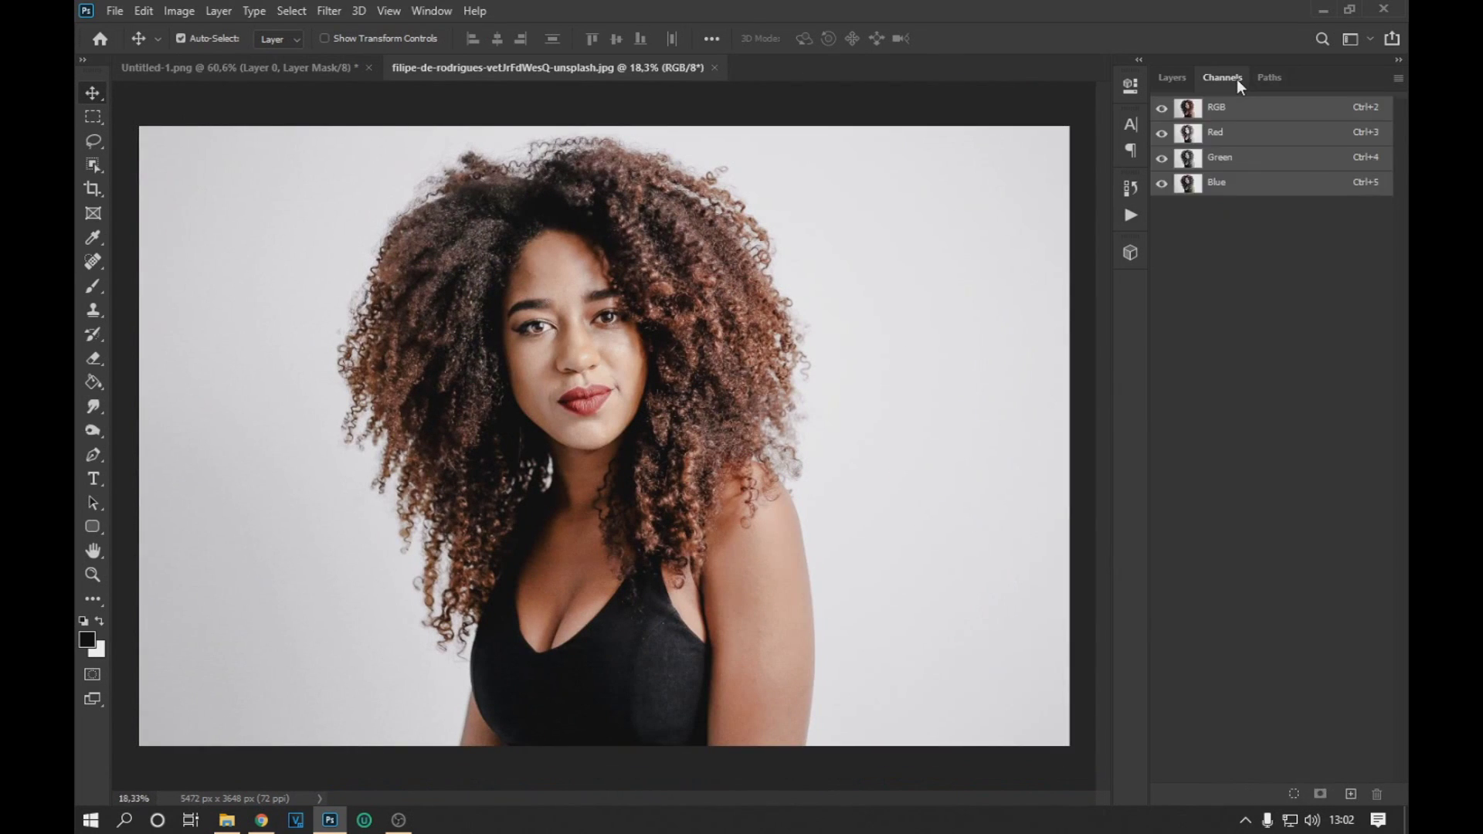
pyautogui.click(1247, 190)
pyautogui.moveTo(1226, 191); pyautogui.dragTo(1350, 793)
# Step: Darken Blue copy with Levels by raising the midtone and black input values
pyautogui.click(179, 11)
pyautogui.click(386, 78)
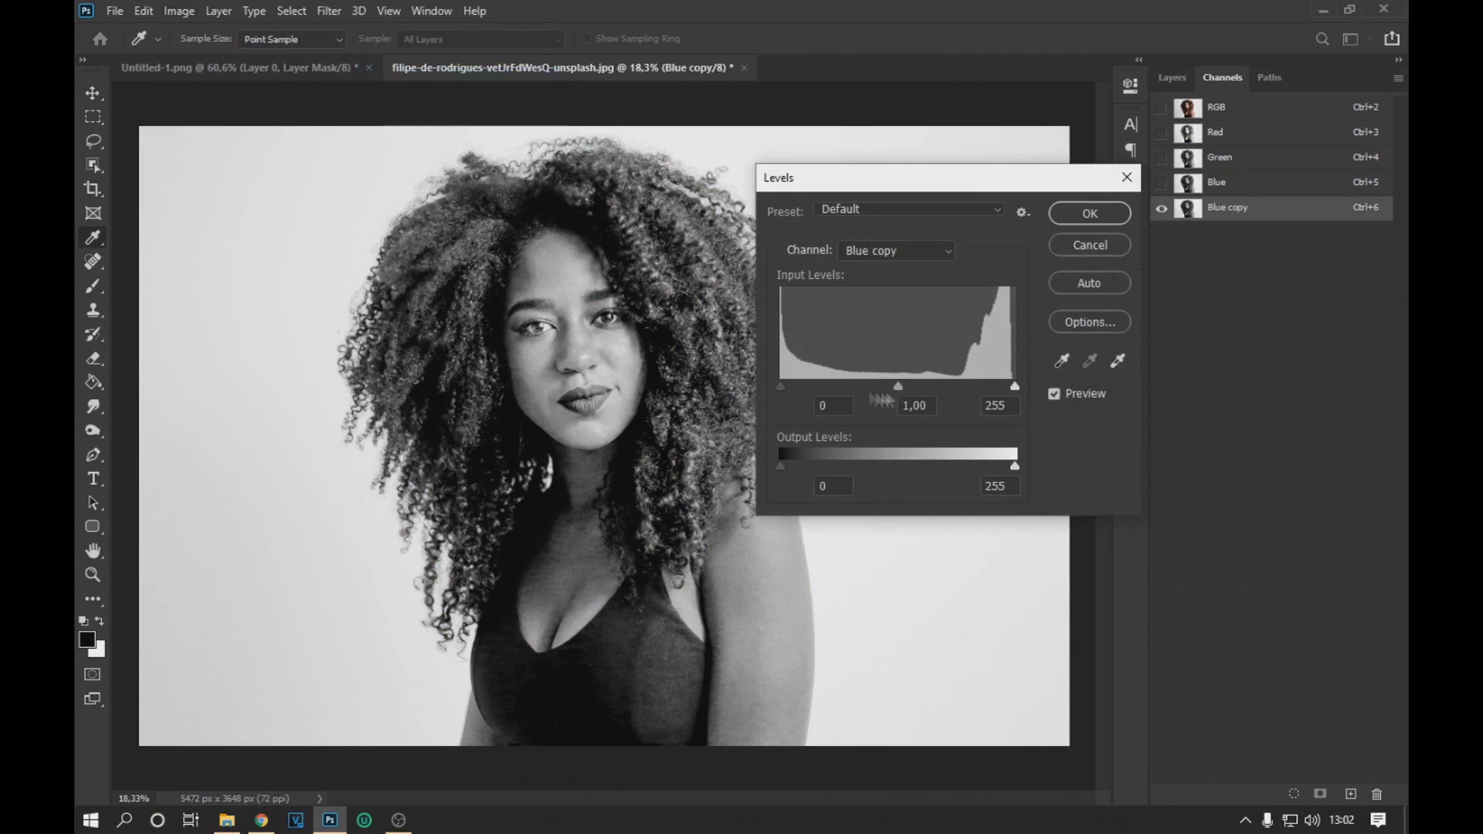
pyautogui.moveTo(897, 387); pyautogui.dragTo(915, 387)
pyautogui.moveTo(781, 387); pyautogui.dragTo(861, 387)
pyautogui.click(1089, 210)
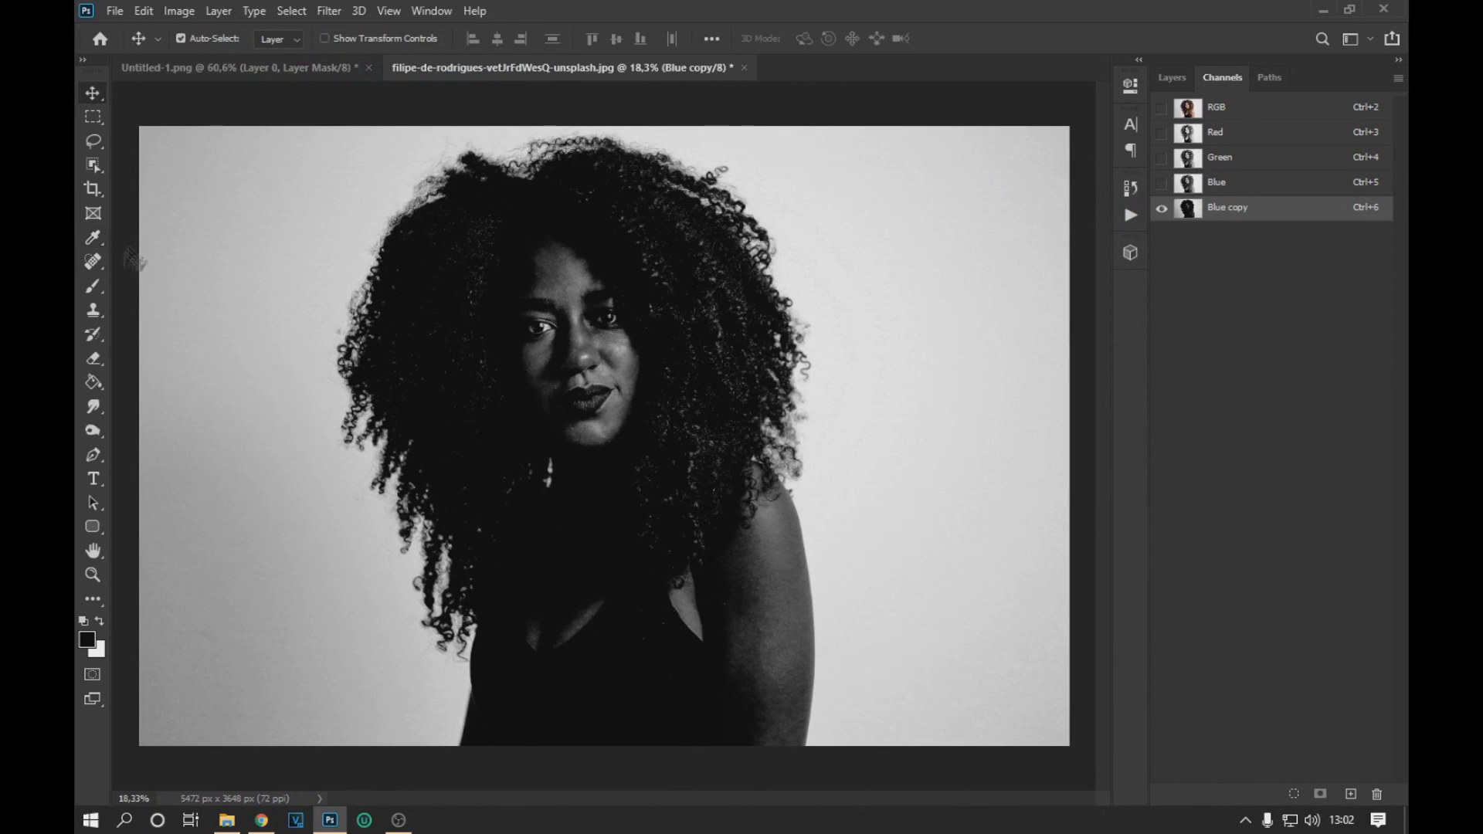
# Step: With a 480 px Overlay brush, paint the background white and the figure black
pyautogui.press('b')
pyautogui.click(208, 38)
pyautogui.moveTo(170, 293)
pyautogui.mouseDown()
pyautogui.moveTo(332, 170)
pyautogui.moveTo(602, 154)
pyautogui.moveTo(421, 675)
pyautogui.moveTo(177, 695)
pyautogui.moveTo(646, 646)
pyautogui.moveTo(842, 425)
pyautogui.moveTo(598, 167)
pyautogui.moveTo(877, 391)
pyautogui.moveTo(1042, 495)
pyautogui.moveTo(1054, 633)
pyautogui.mouseUp()
pyautogui.press('x')
pyautogui.moveTo(718, 533)
pyautogui.mouseDown()
pyautogui.moveTo(738, 478)
pyautogui.moveTo(773, 643)
pyautogui.moveTo(672, 526)
pyautogui.moveTo(586, 651)
pyautogui.moveTo(651, 620)
pyautogui.moveTo(681, 361)
pyautogui.moveTo(509, 248)
pyautogui.moveTo(582, 212)
pyautogui.moveTo(643, 217)
pyautogui.moveTo(749, 409)
pyautogui.moveTo(738, 233)
pyautogui.moveTo(616, 450)
pyautogui.mouseUp()
# Step: Fill the face black in Normal mode, whiten the left hair edge, and load Blue copy as a selection
pyautogui.click(348, 39)
pyautogui.click(306, 55)
pyautogui.moveTo(543, 298); pyautogui.dragTo(649, 432)
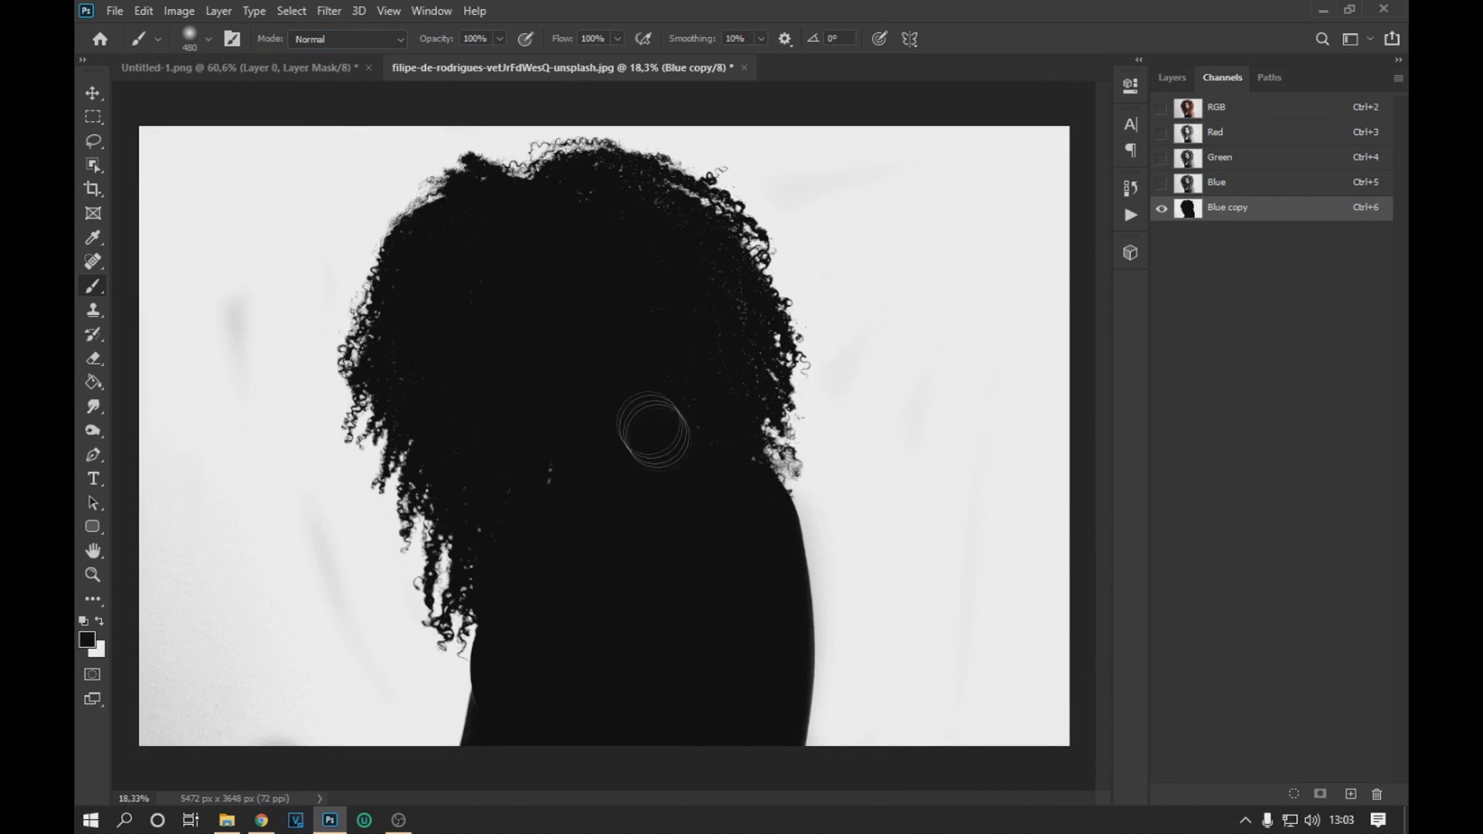
pyautogui.click(363, 40)
pyautogui.click(307, 291)
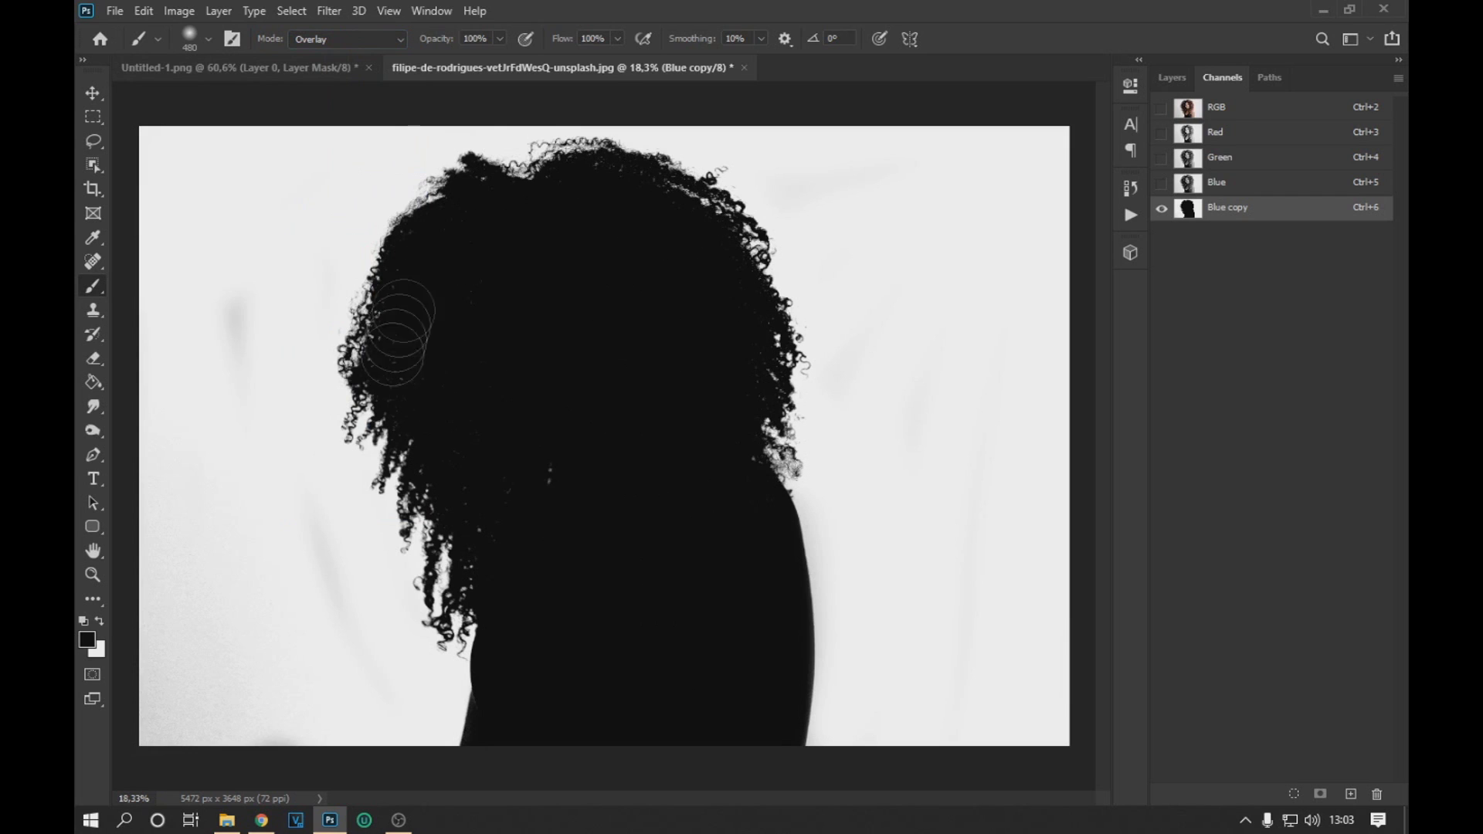
pyautogui.press('x')
pyautogui.moveTo(789, 438)
pyautogui.mouseDown()
pyautogui.moveTo(409, 209)
pyautogui.moveTo(463, 665)
pyautogui.mouseUp()
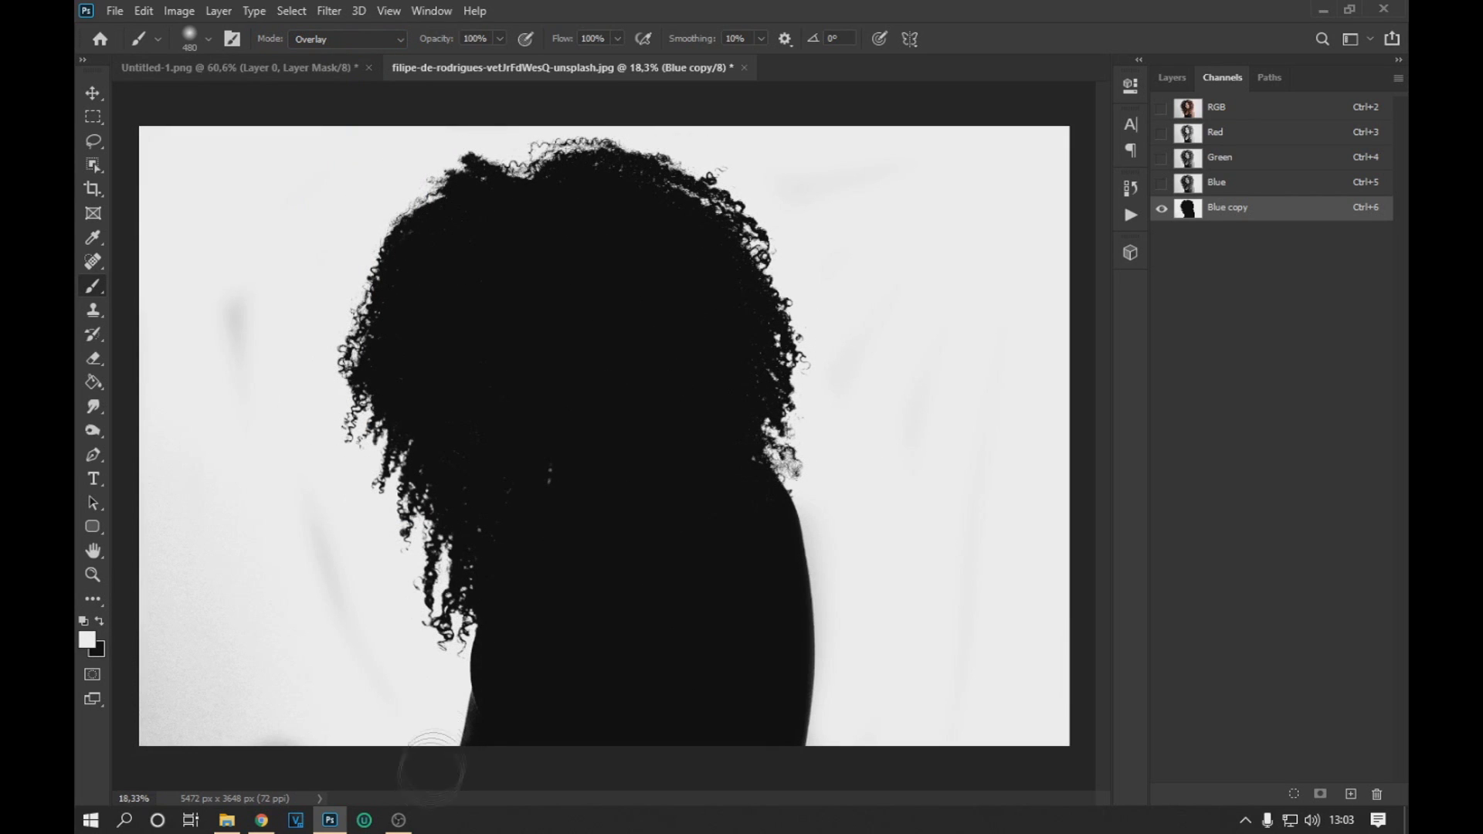
pyautogui.click(101, 622)
pyautogui.keyDown('ctrl'); pyautogui.click(1188, 208); pyautogui.keyUp('ctrl')
# Step: Add a layer mask from the selection and invert it with Ctrl+I
pyautogui.click(1171, 77)
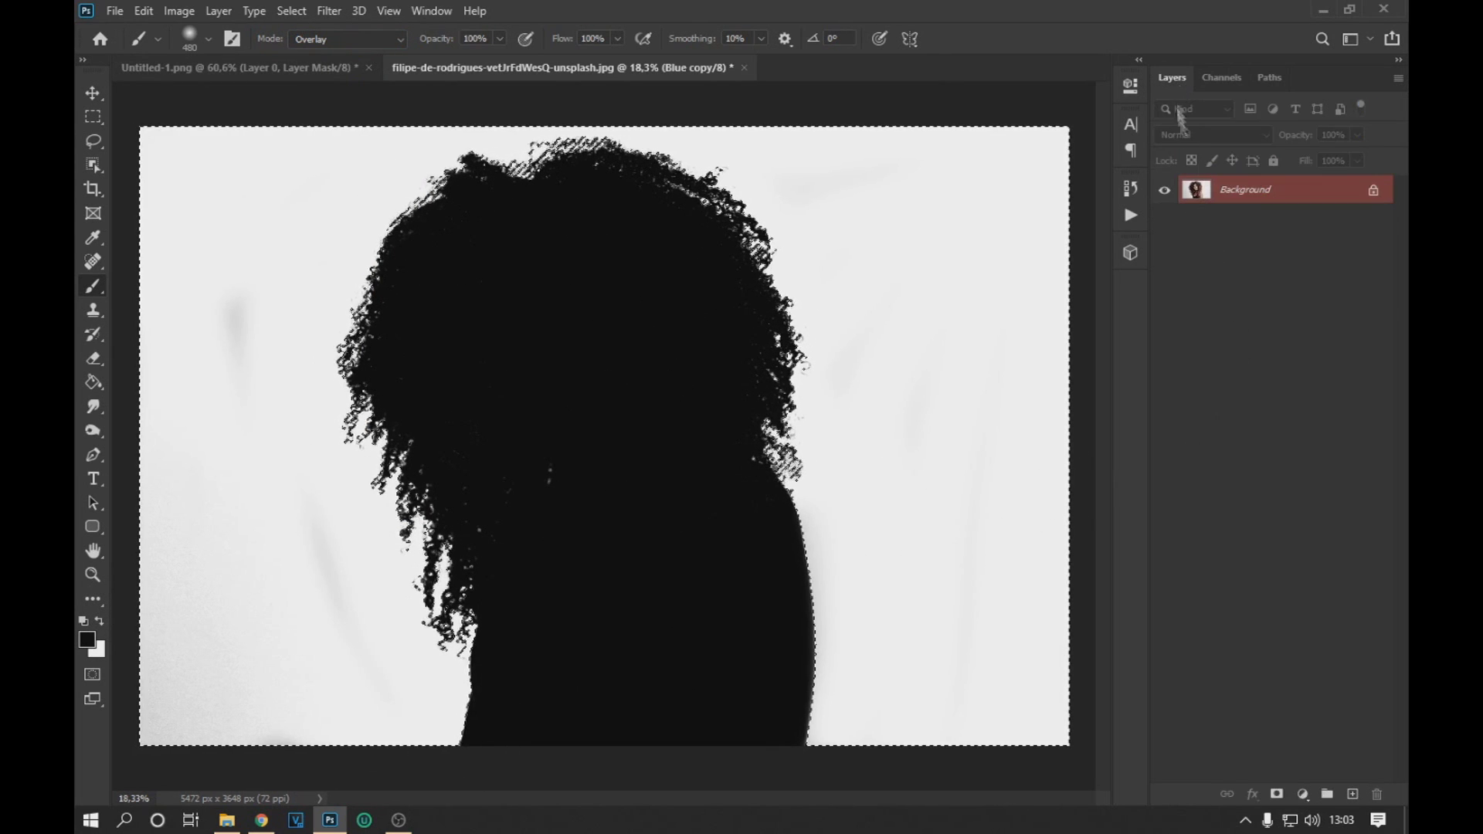
pyautogui.click(1276, 793)
pyautogui.hotkey('ctrl', 'i')
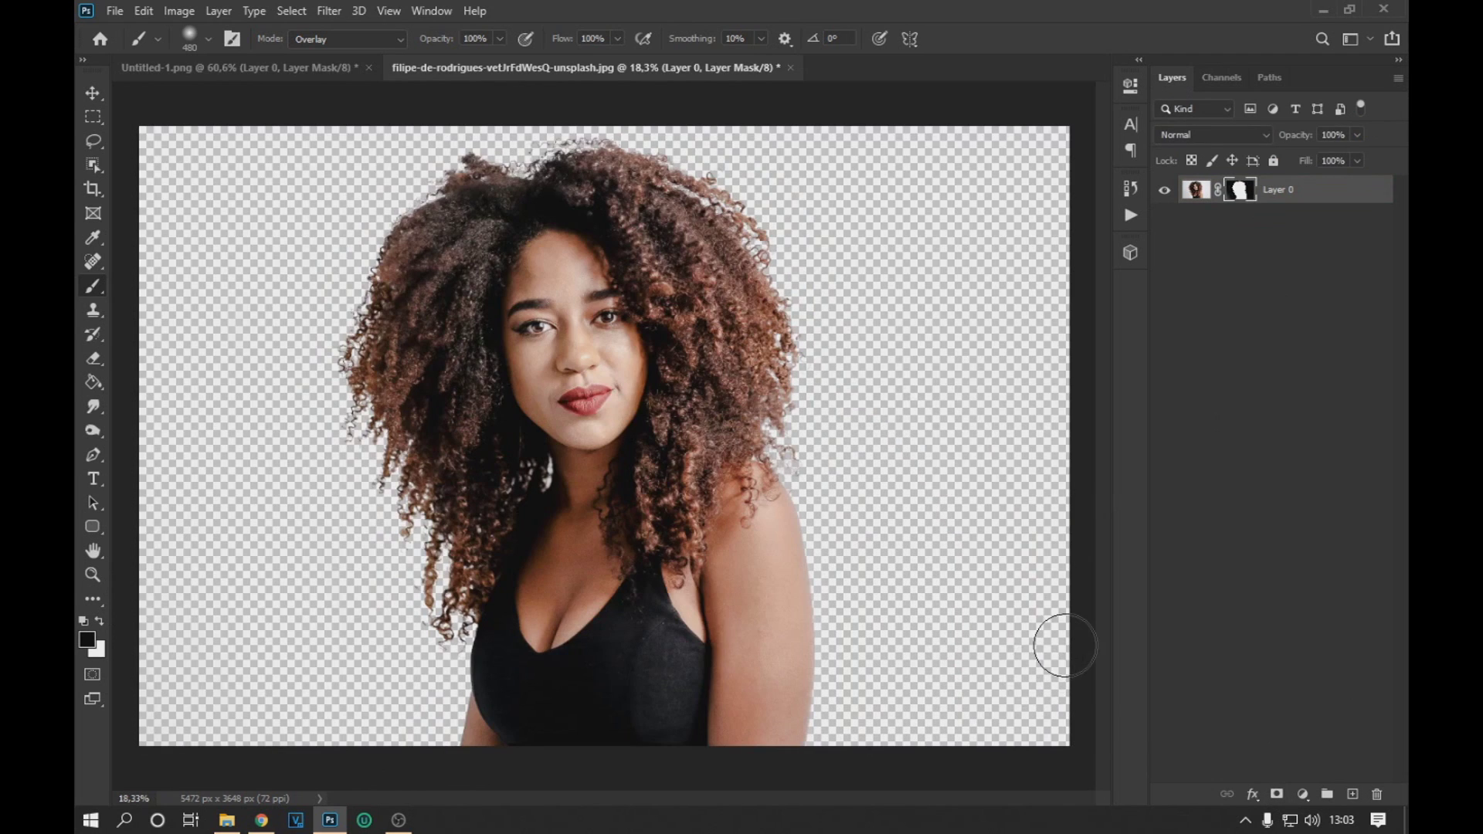
# Step: Darken the grey fringes at the lower left and right shoulder in the mask
pyautogui.keyDown('alt'); pyautogui.click(1239, 189); pyautogui.keyUp('alt')
pyautogui.moveTo(242, 295)
pyautogui.mouseDown()
pyautogui.moveTo(248, 695)
pyautogui.moveTo(363, 683)
pyautogui.mouseUp()
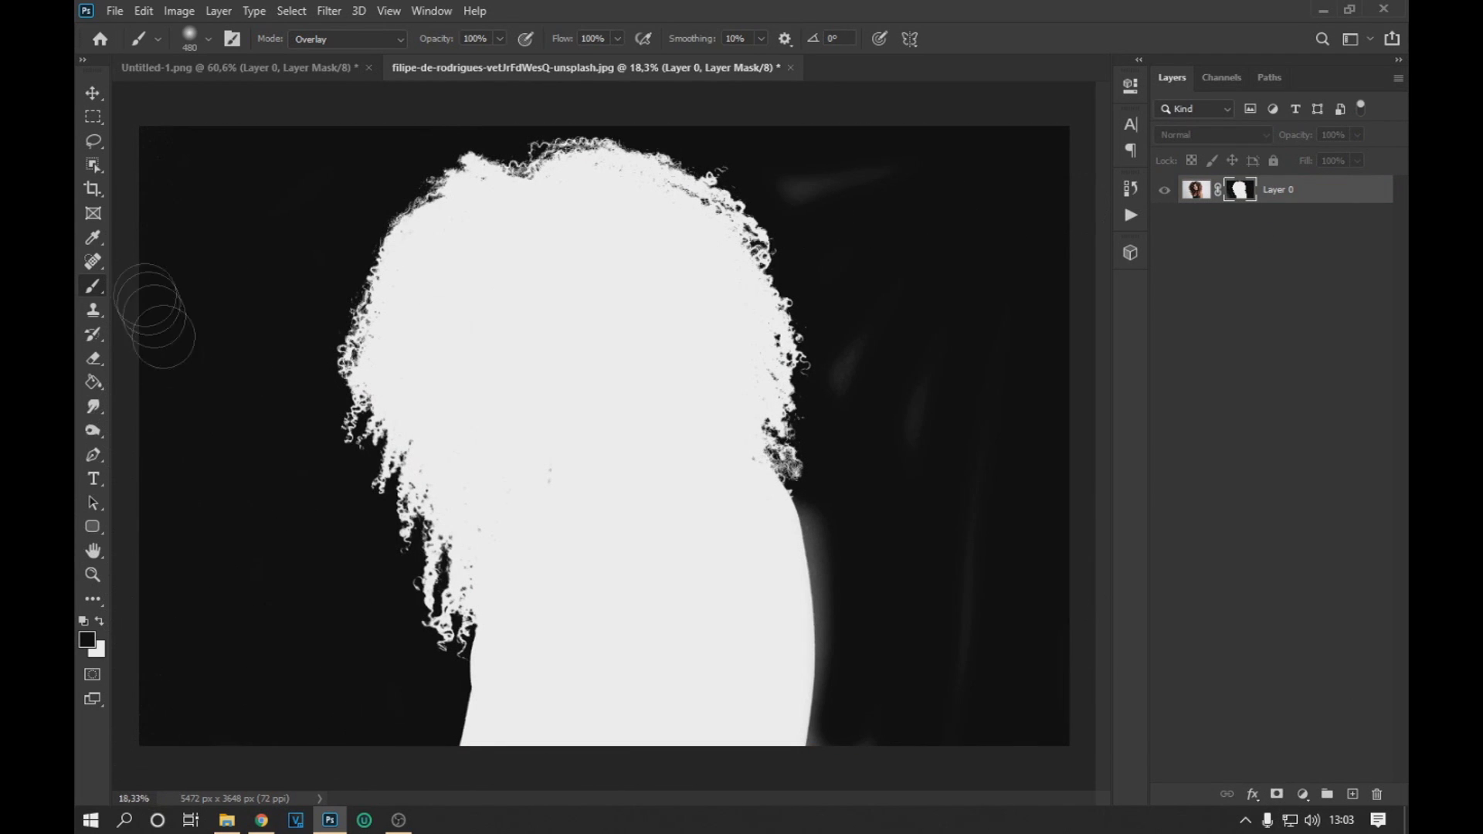
pyautogui.moveTo(827, 530); pyautogui.dragTo(832, 711)
pyautogui.keyDown('alt'); pyautogui.click(1241, 195); pyautogui.keyUp('alt')
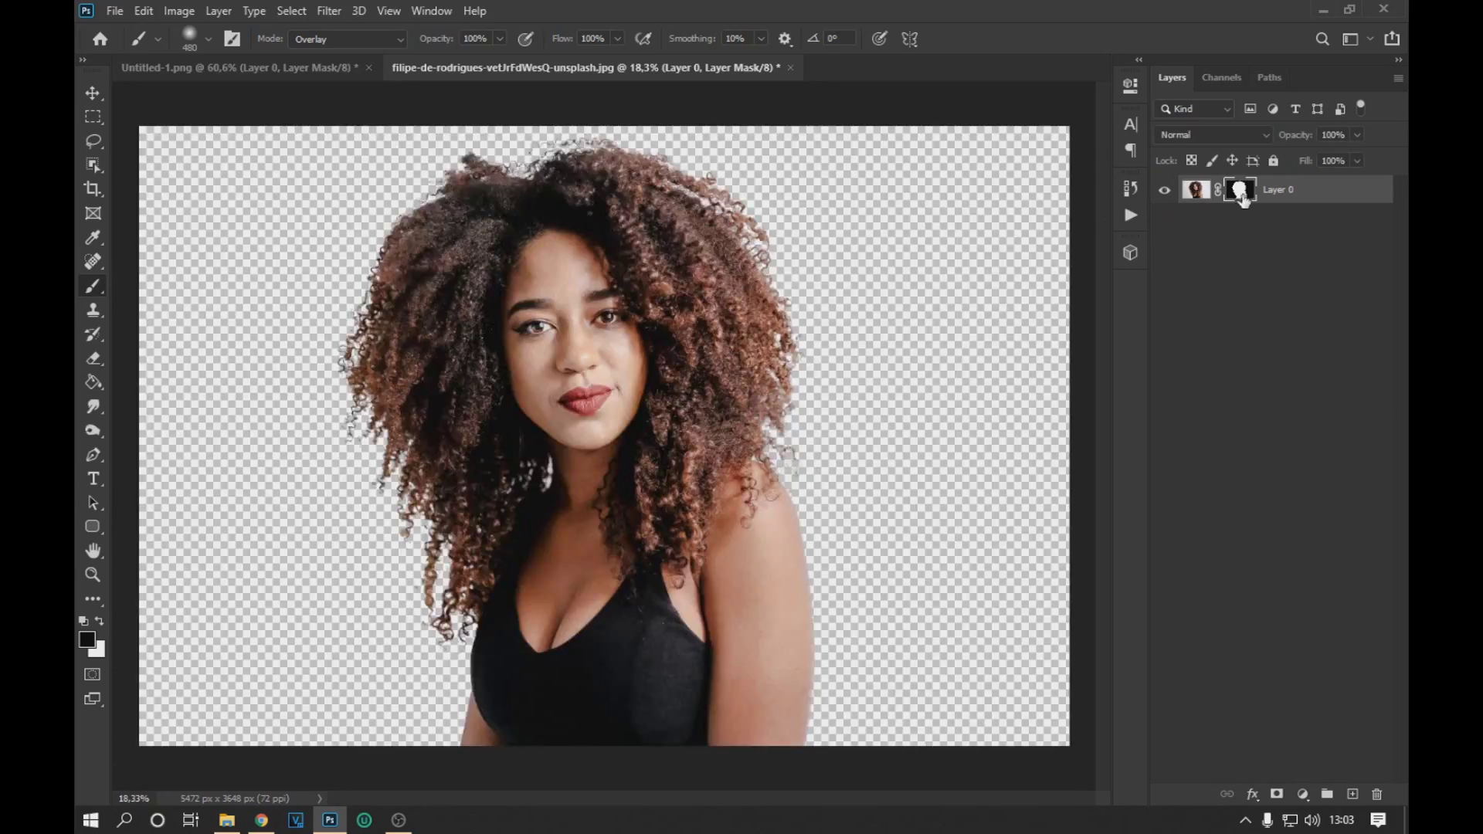
pyautogui.scroll(3, 587, 363)
pyautogui.scroll(-2, 695, 497)
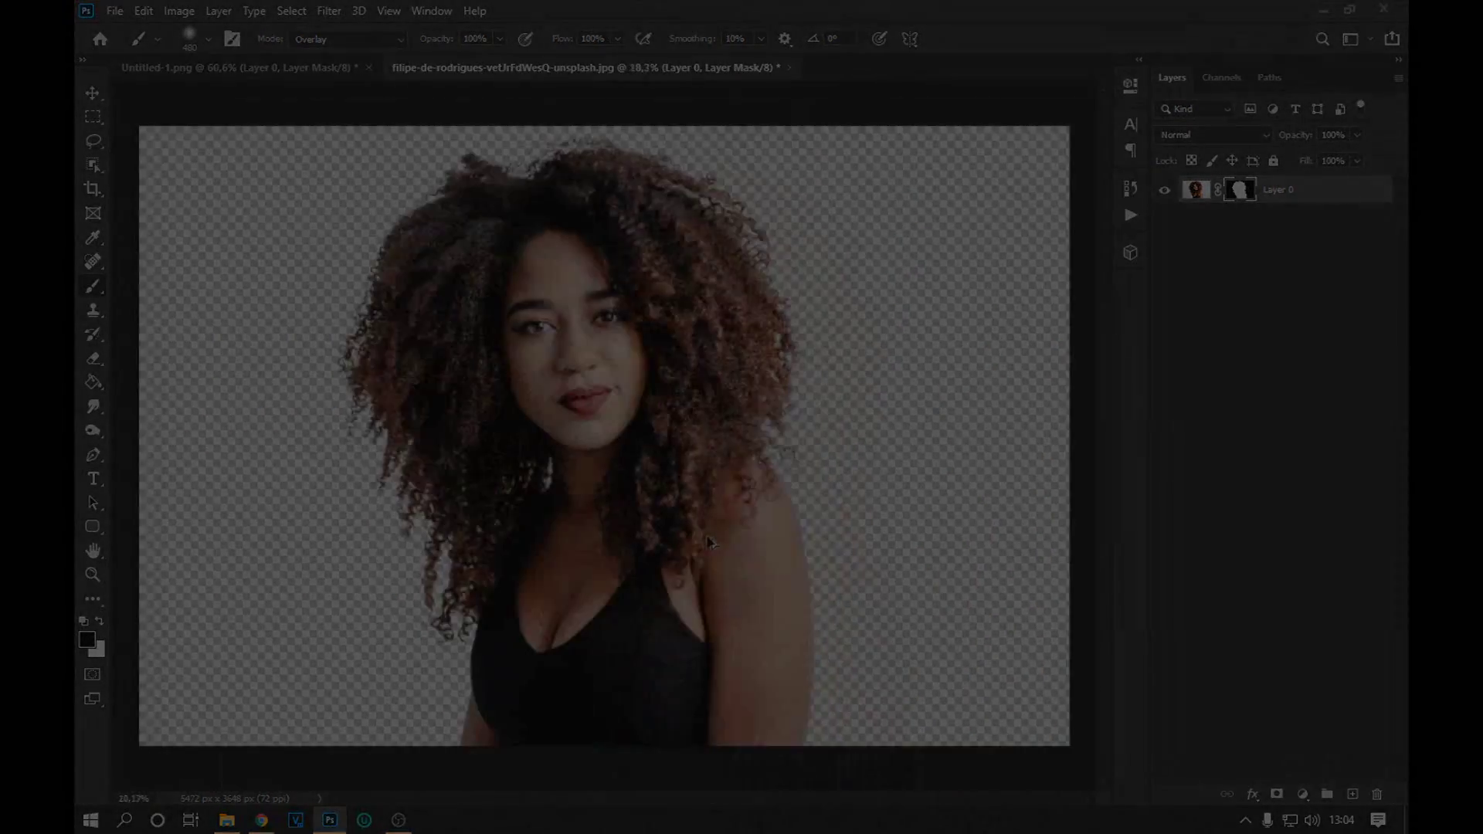